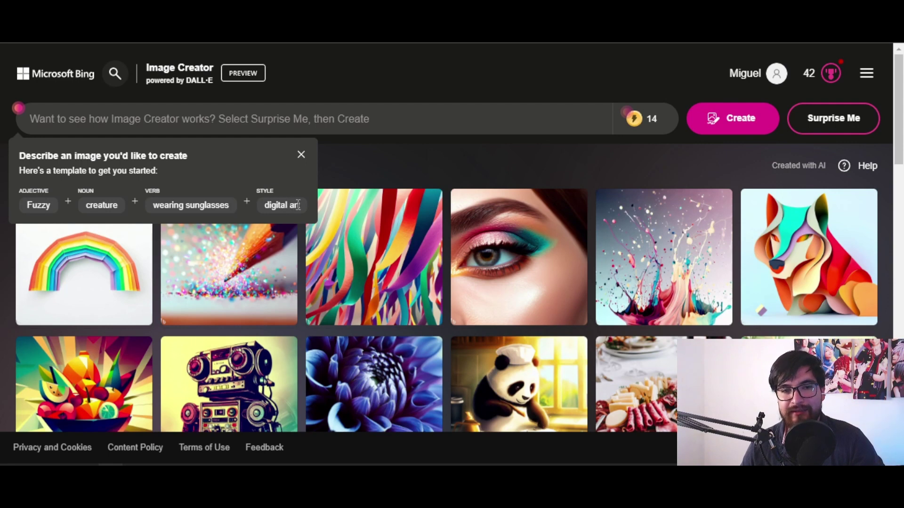
- Dismiss the prompt template hint and the '14 boosts for today' notice
{"action": "left_click", "coordinate": [265, 207]}
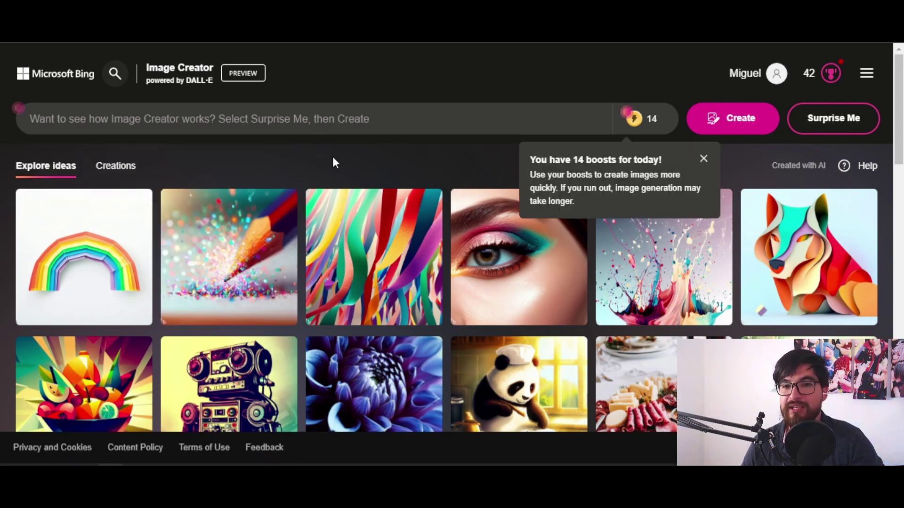
{"action": "mouse_move", "coordinate": [304, 118]}
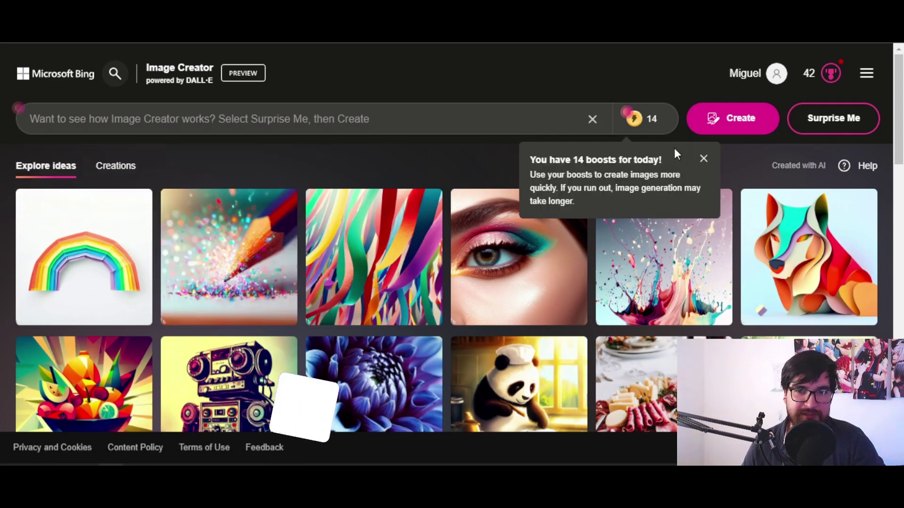
{"action": "left_click", "coordinate": [704, 160]}
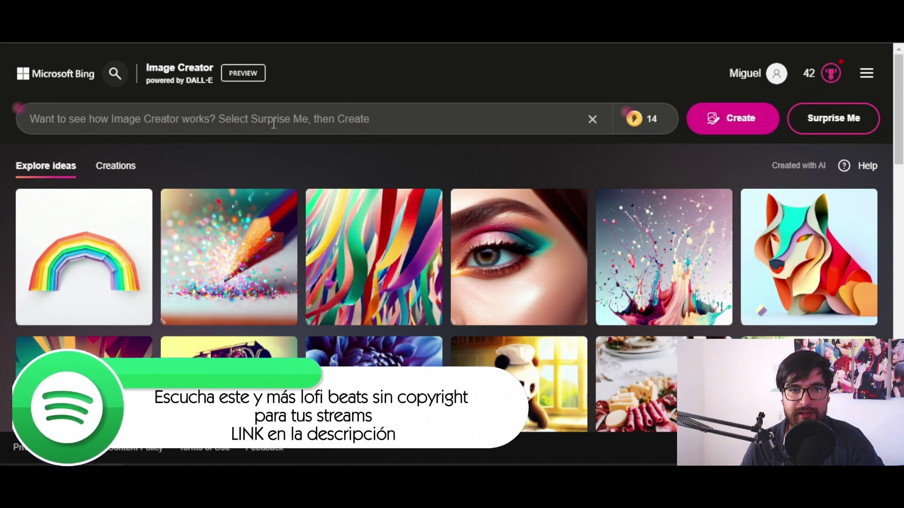
- Generate images from 'A MAN twitch ILUSTRATION, using glasses, brown hair, beard, white tshirt, drinking coffee'
{"action": "left_click", "coordinate": [324, 126]}
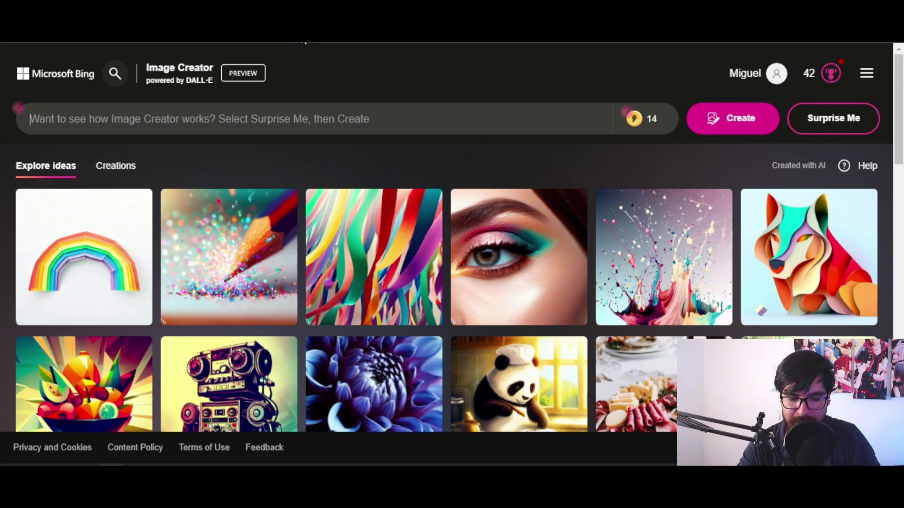
{"action": "key", "text": "ctrl+z"}
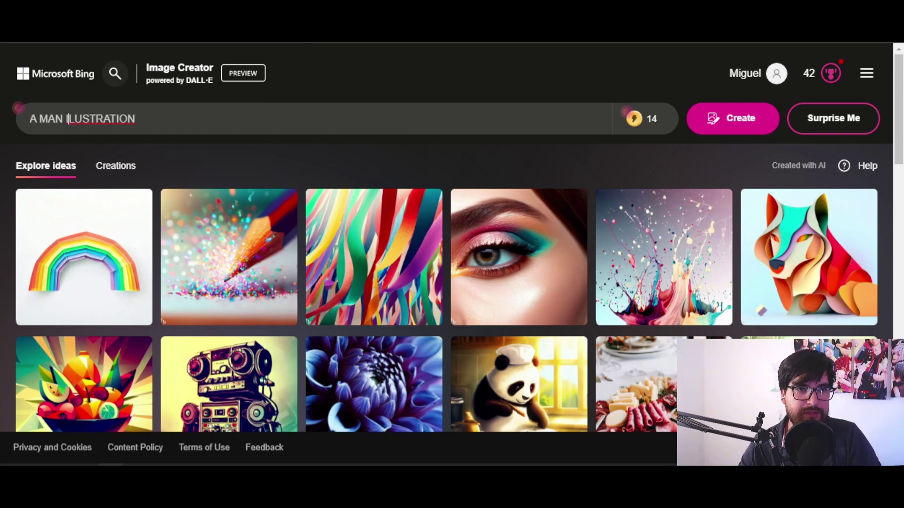
{"action": "type", "text": "twitch "}
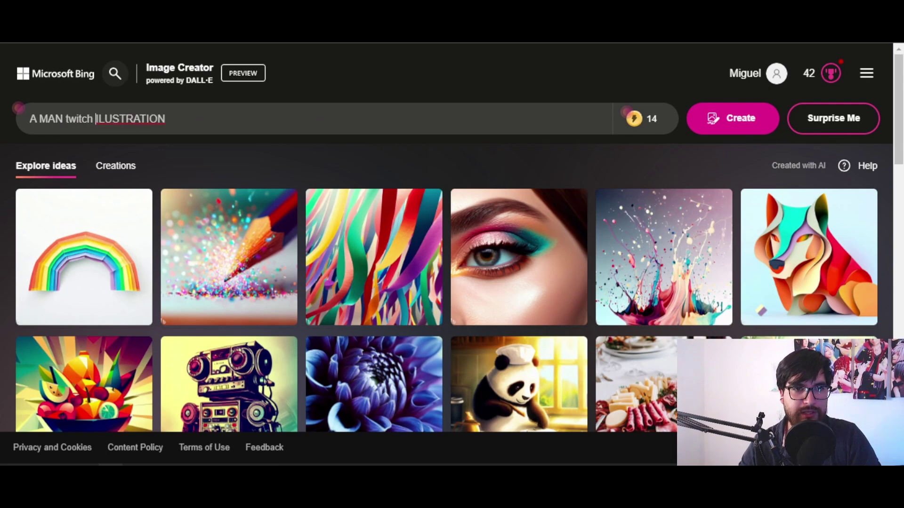
{"action": "type", "text": ", using glasess"}
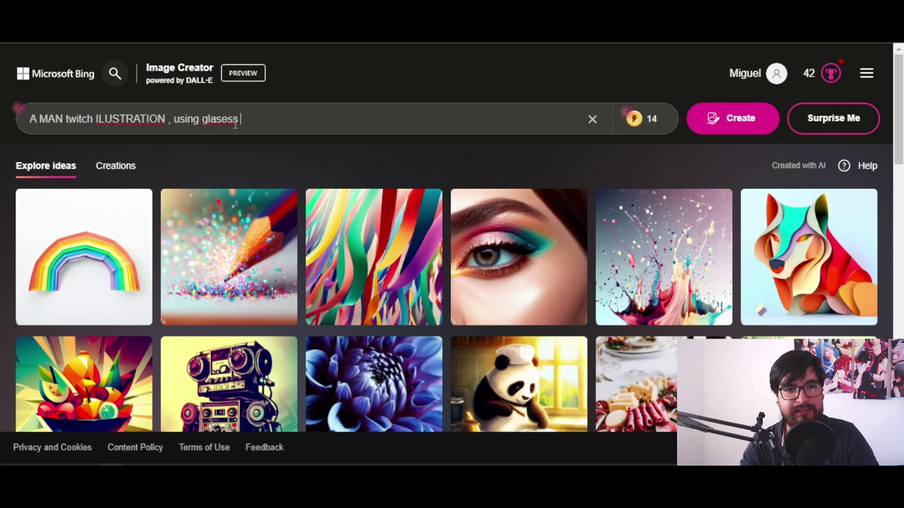
{"action": "type", "text": ", brown hair,"}
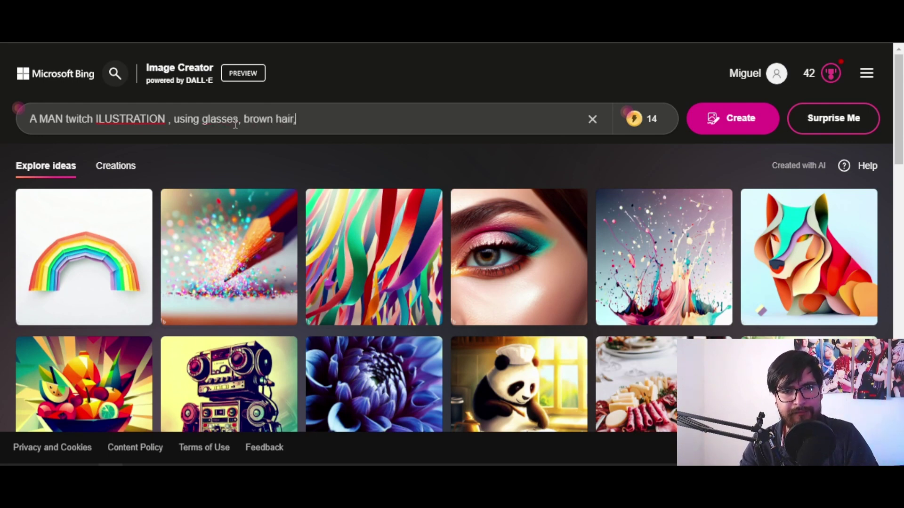
{"action": "type", "text": " beard, using a tshirt"}
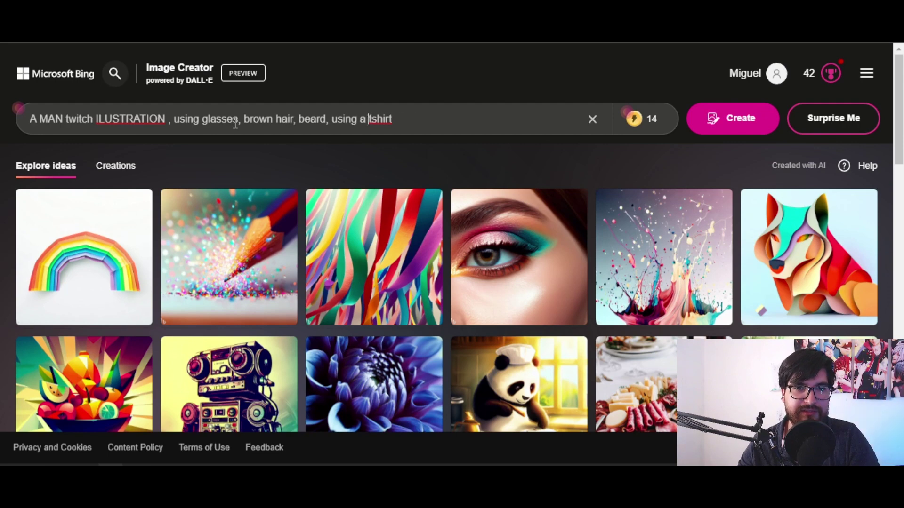
{"action": "type", "text": " white "}
{"action": "type", "text": ", drink"}
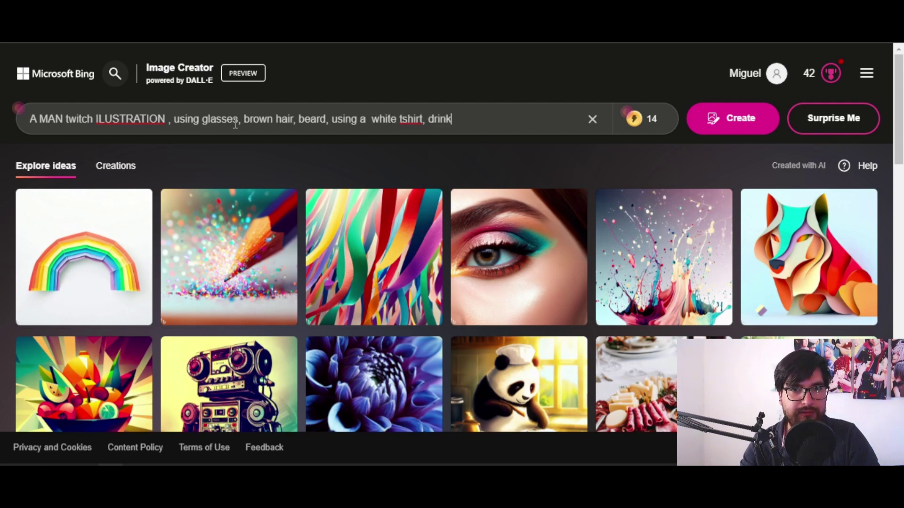
{"action": "type", "text": "offee"}
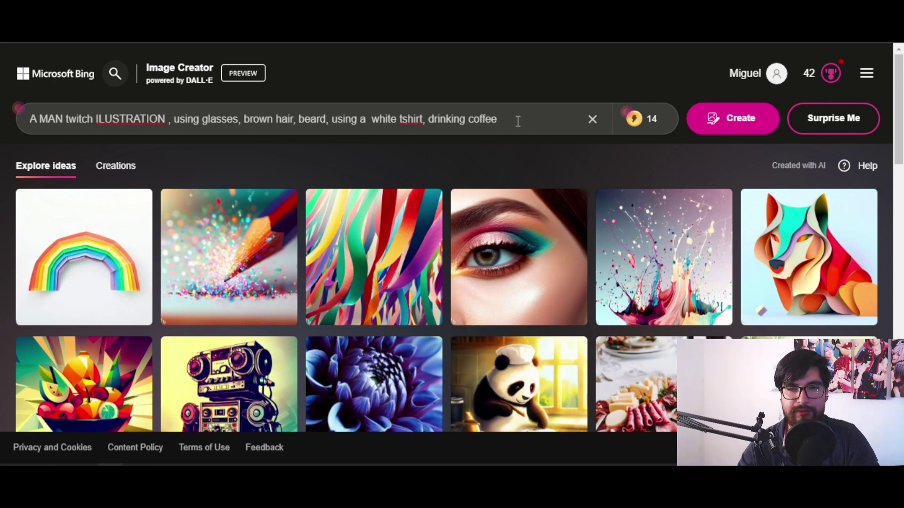
{"action": "key", "text": "Return"}
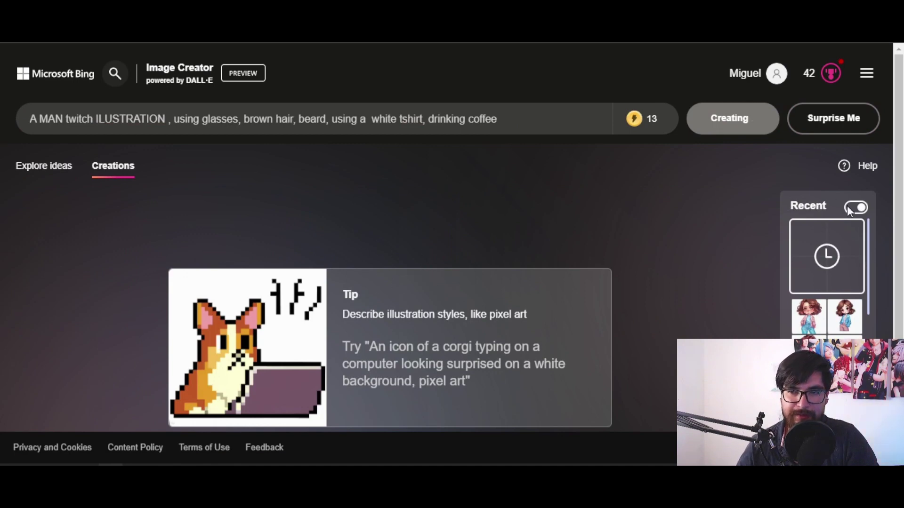
- Scroll through the four generated illustrations of the bearded man drinking coffee
{"action": "scroll", "coordinate": [848, 267], "scroll_direction": "down", "scroll_amount": 3}
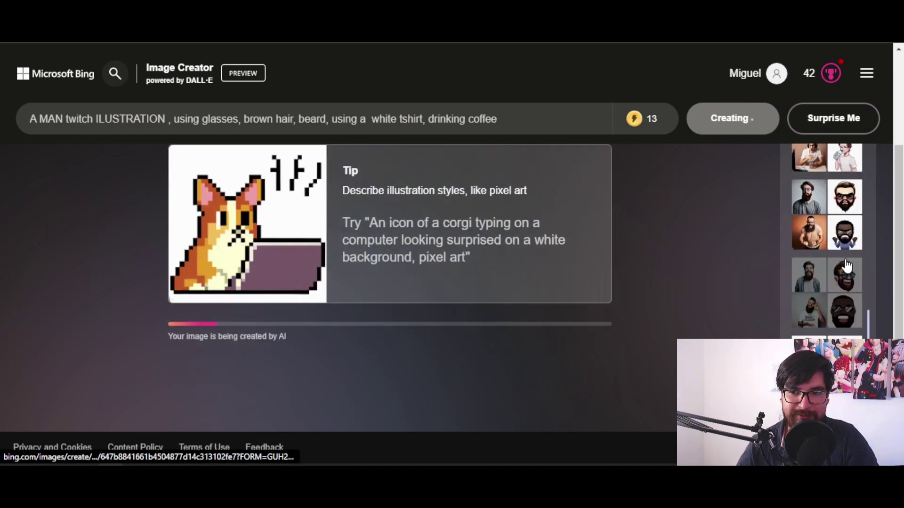
{"action": "scroll", "coordinate": [847, 267], "scroll_direction": "up", "scroll_amount": 5}
{"action": "scroll", "coordinate": [855, 263], "scroll_direction": "up", "scroll_amount": 3}
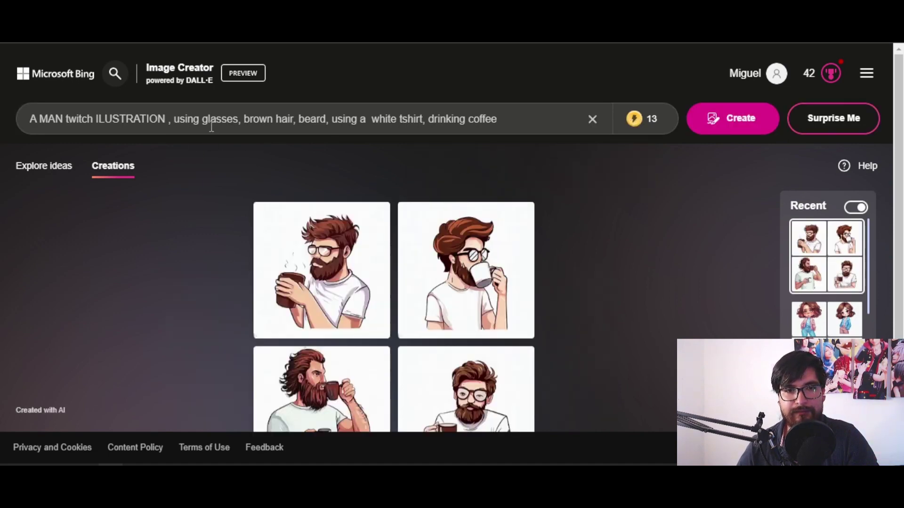
{"action": "scroll", "coordinate": [471, 289], "scroll_direction": "down", "scroll_amount": 3}
{"action": "scroll", "coordinate": [446, 293], "scroll_direction": "up", "scroll_amount": 3}
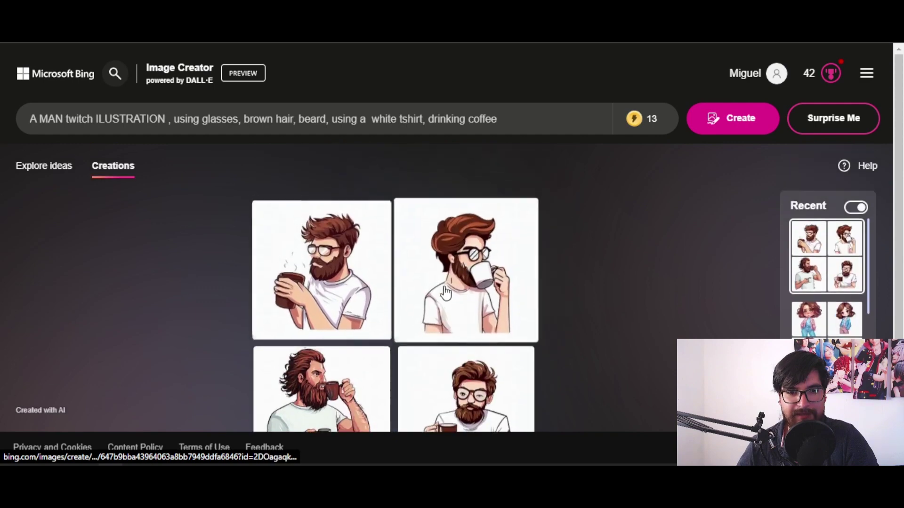
{"action": "scroll", "coordinate": [445, 293], "scroll_direction": "down", "scroll_amount": 2}
{"action": "scroll", "coordinate": [346, 283], "scroll_direction": "up", "scroll_amount": 2}
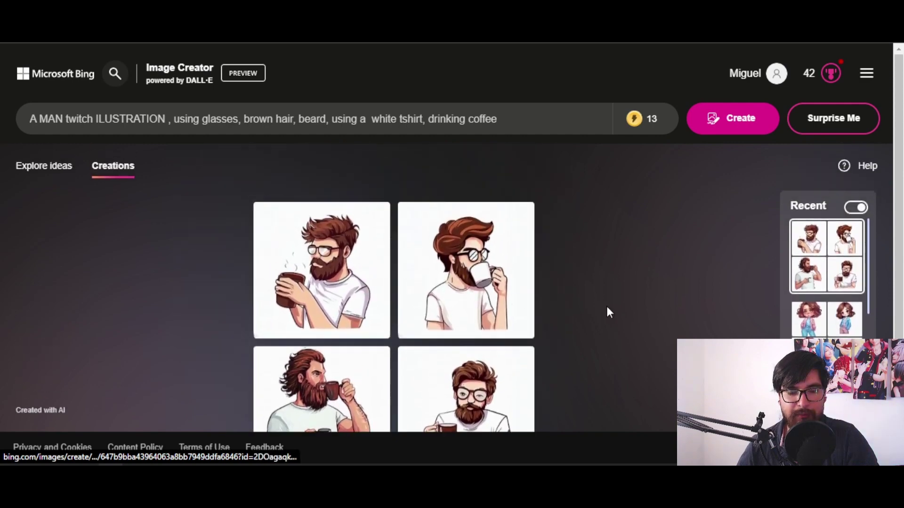
{"action": "scroll", "coordinate": [523, 323], "scroll_direction": "down", "scroll_amount": 2}
{"action": "scroll", "coordinate": [523, 323], "scroll_direction": "up", "scroll_amount": 2}
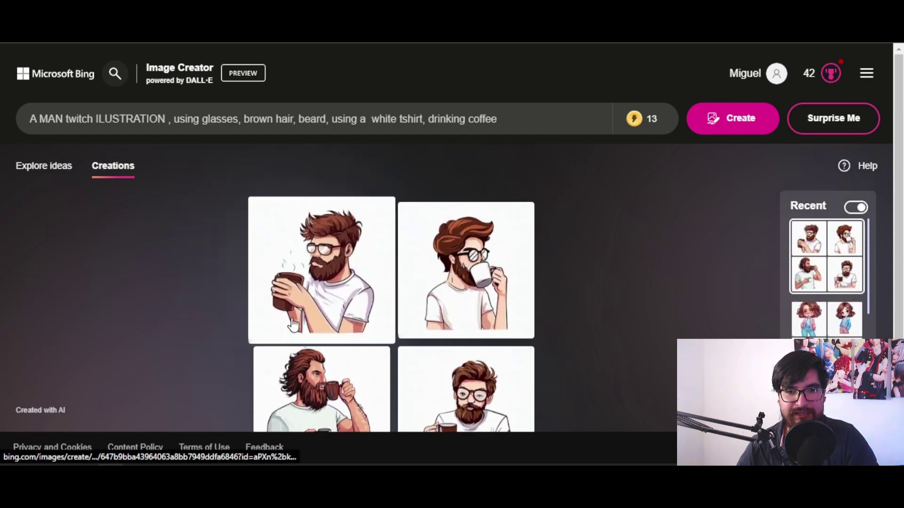
{"action": "mouse_move", "coordinate": [46, 126]}
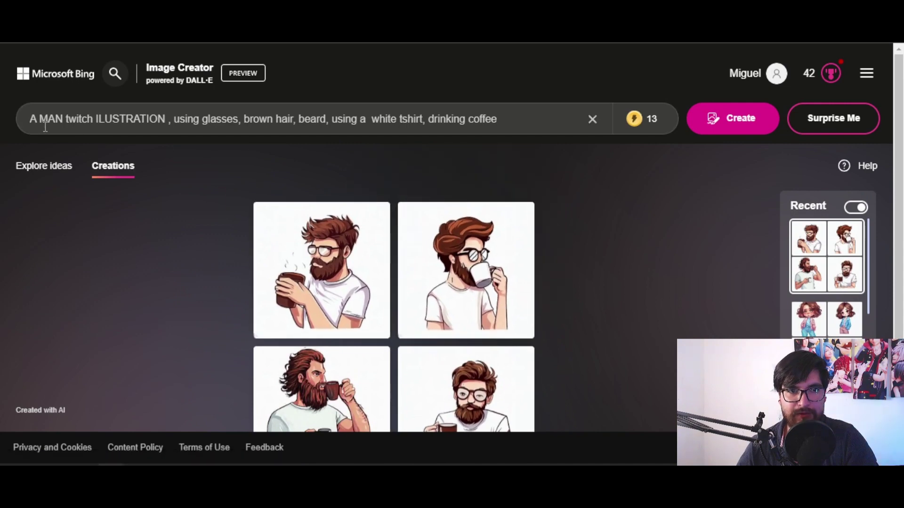
- Append ', only the head' to the prompt and regenerate the images
{"action": "left_click", "coordinate": [506, 119]}
{"action": "type", "text": ", onl"}
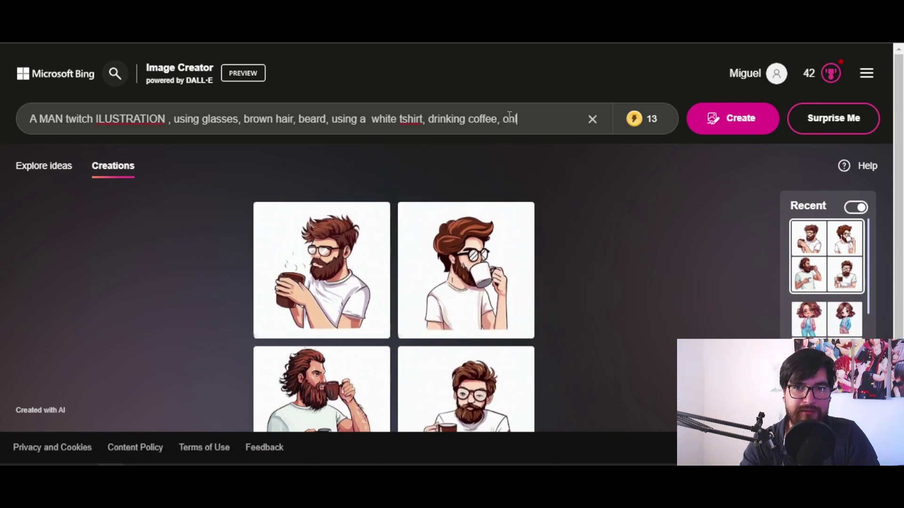
{"action": "type", "text": "y the head"}
{"action": "left_click", "coordinate": [723, 126]}
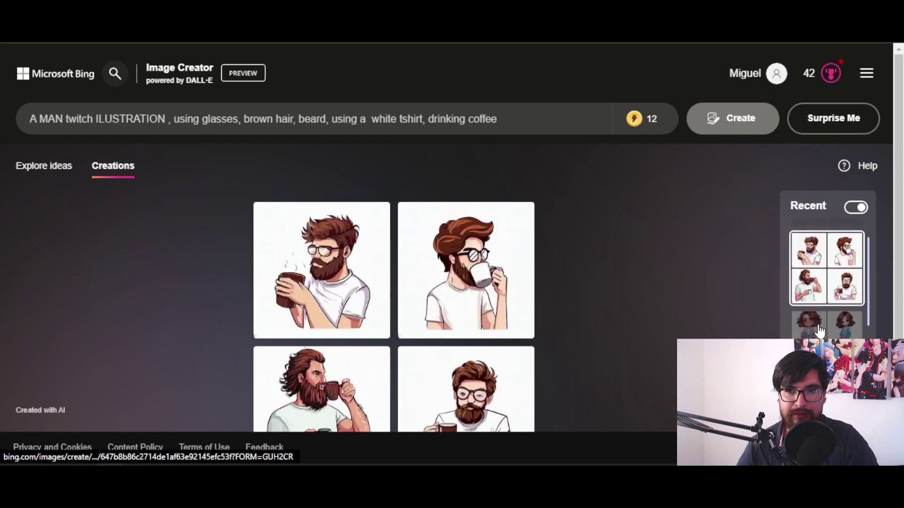
{"action": "scroll", "coordinate": [817, 294], "scroll_direction": "down", "scroll_amount": 3}
{"action": "type", "text": ", only the head"}
{"action": "key", "text": "Return"}
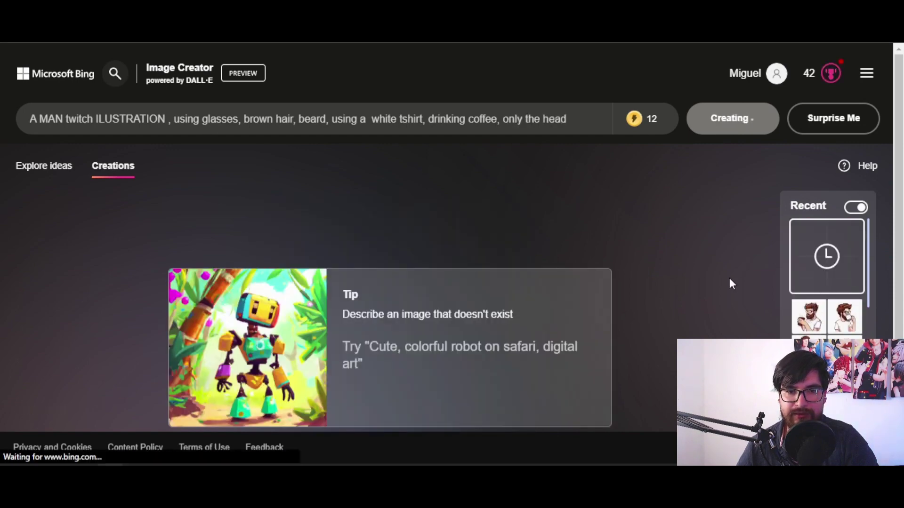
{"action": "scroll", "coordinate": [600, 322], "scroll_direction": "down", "scroll_amount": 2}
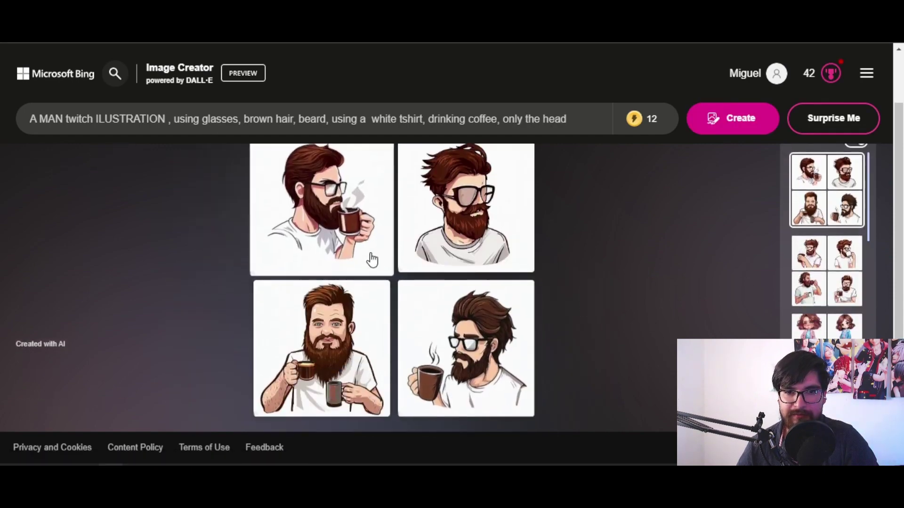
- Open earlier creations from the Recent history thumbnails
{"action": "left_click", "coordinate": [797, 304]}
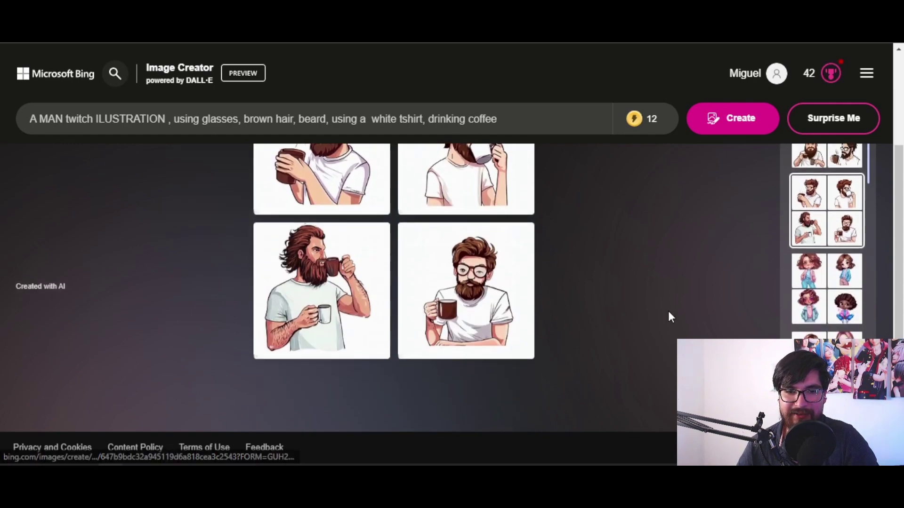
{"action": "scroll", "coordinate": [800, 301], "scroll_direction": "down", "scroll_amount": 3}
{"action": "scroll", "coordinate": [809, 292], "scroll_direction": "down", "scroll_amount": 3}
{"action": "scroll", "coordinate": [810, 292], "scroll_direction": "down", "scroll_amount": 3}
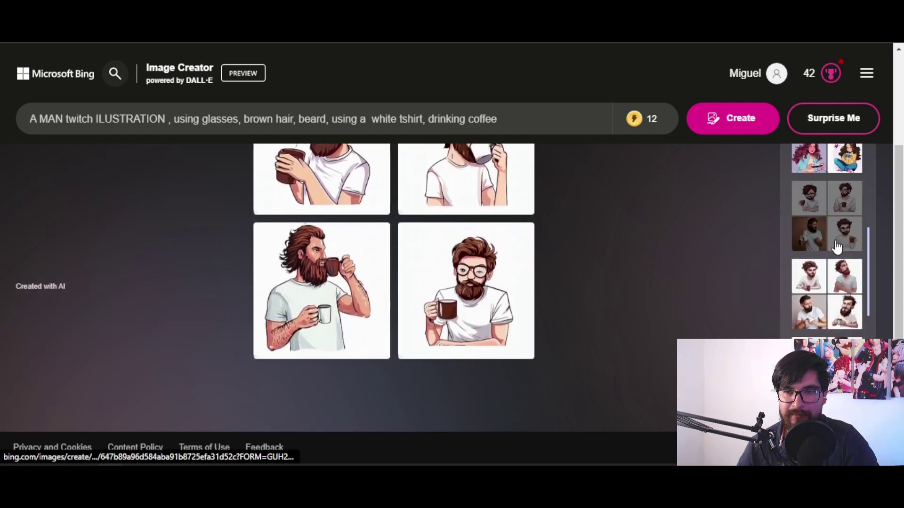
{"action": "left_click", "coordinate": [809, 310]}
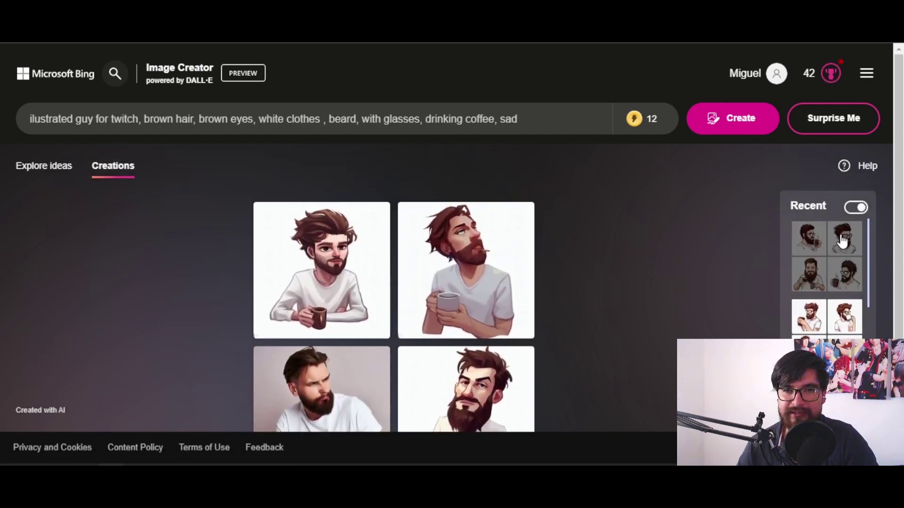
- Replace the prompt's trailing words with 'angry' and generate the angry bearded man
{"action": "left_click", "coordinate": [808, 238]}
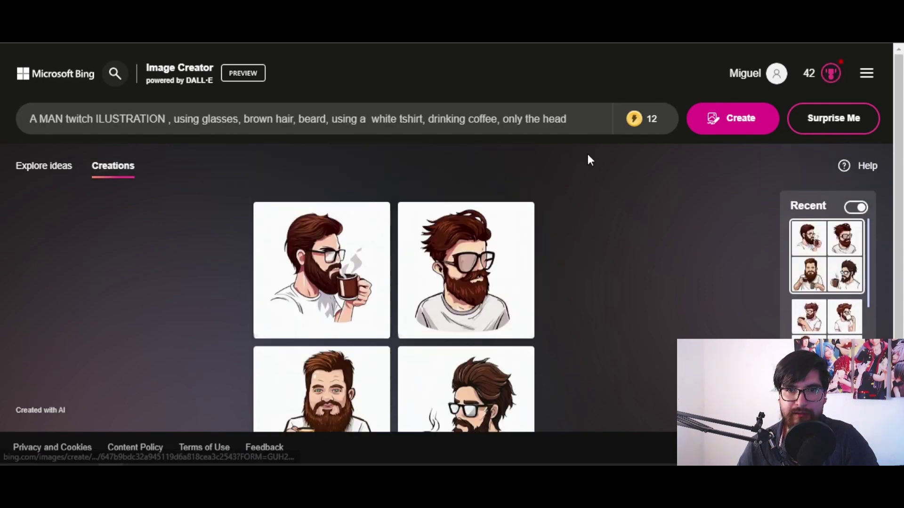
{"action": "key", "text": "ctrl+shift+Left"}
{"action": "key", "text": "ctrl+shift+Left"}
{"action": "key", "text": "ctrl+shift+Left"}
{"action": "key", "text": "ctrl+shift+Left"}
{"action": "key", "text": "ctrl+shift+Left"}
{"action": "type", "text": "angr"}
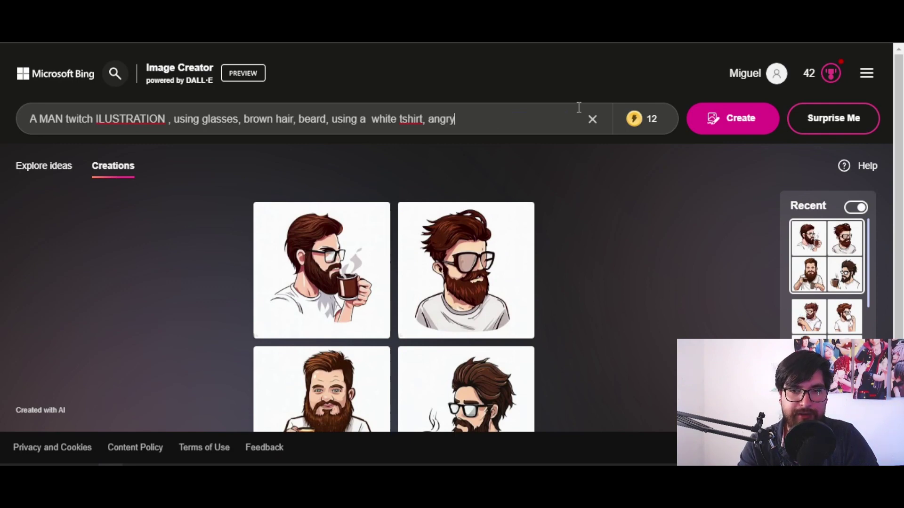
{"action": "type", "text": "y"}
{"action": "key", "text": "Return"}
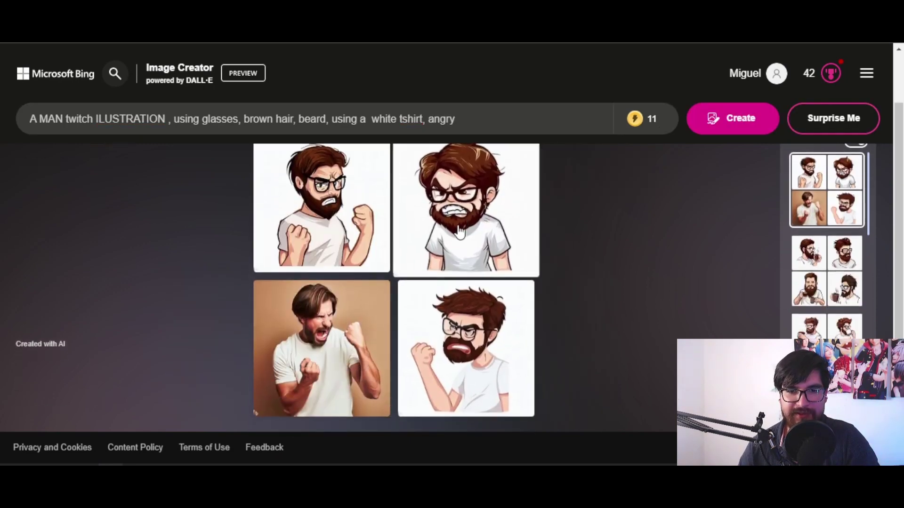
- Download one angry bearded-man illustration as JPG, then browse the results grid
{"action": "left_click", "coordinate": [469, 220]}
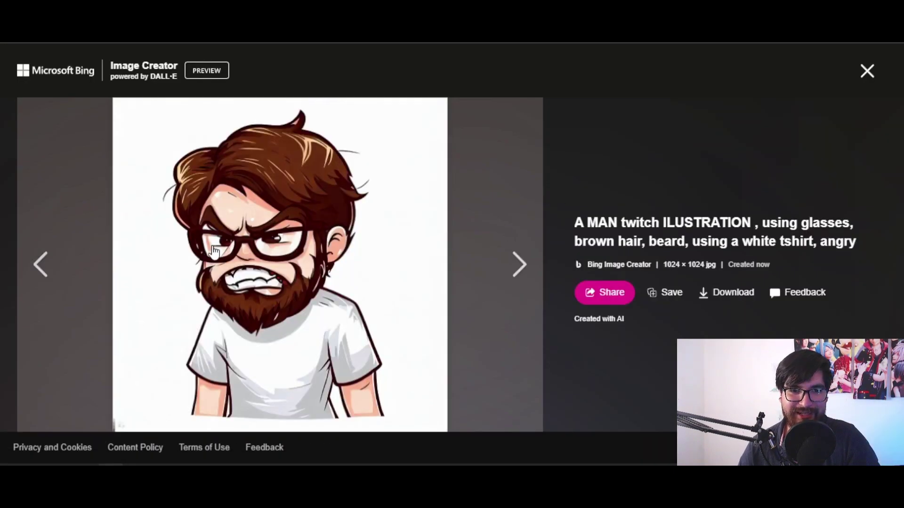
{"action": "left_click", "coordinate": [730, 301]}
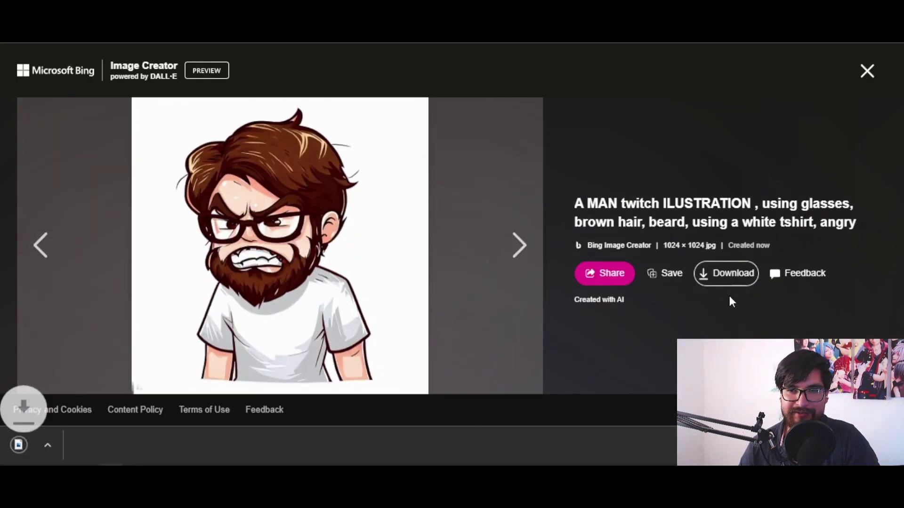
{"action": "left_click", "coordinate": [867, 71]}
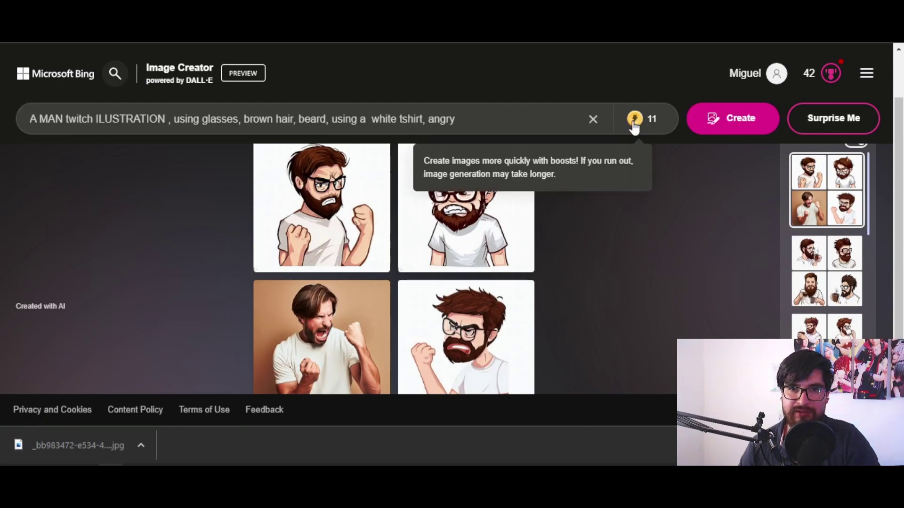
{"action": "scroll", "coordinate": [643, 153], "scroll_direction": "down", "scroll_amount": 2}
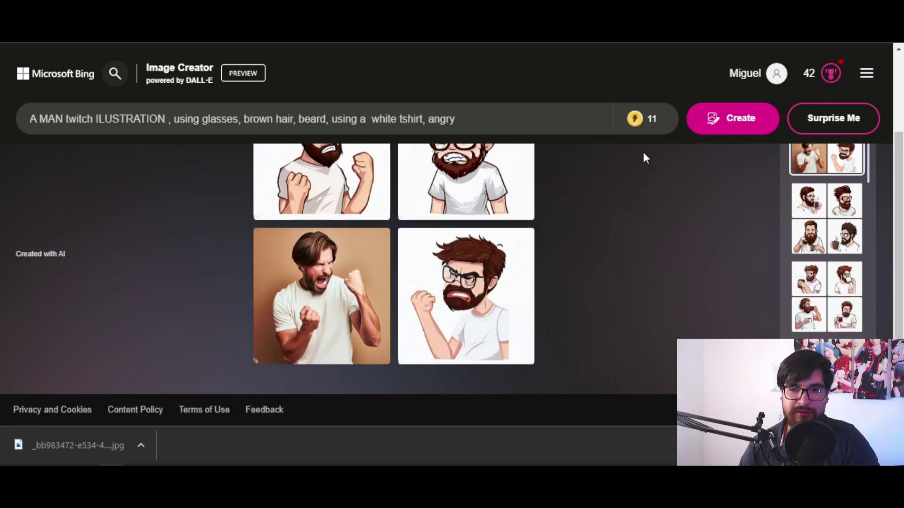
{"action": "scroll", "coordinate": [636, 188], "scroll_direction": "up", "scroll_amount": 3}
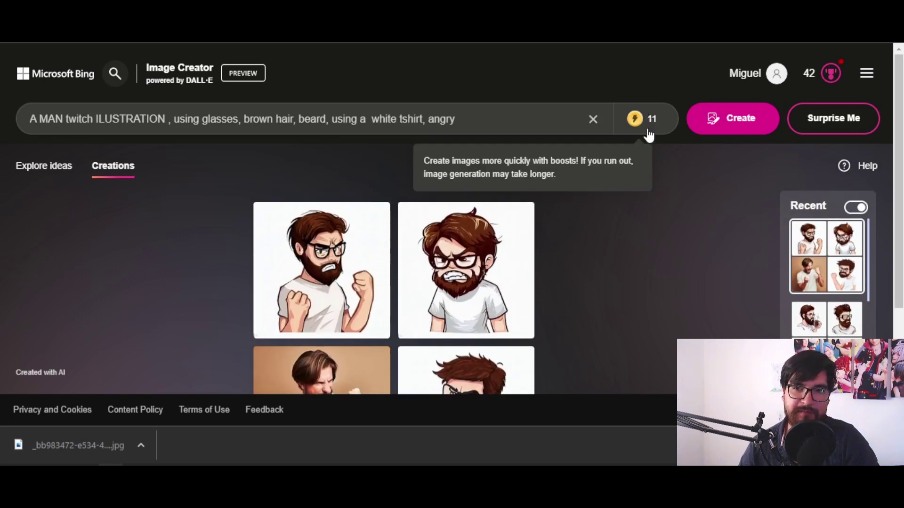
{"action": "scroll", "coordinate": [608, 245], "scroll_direction": "down", "scroll_amount": 3}
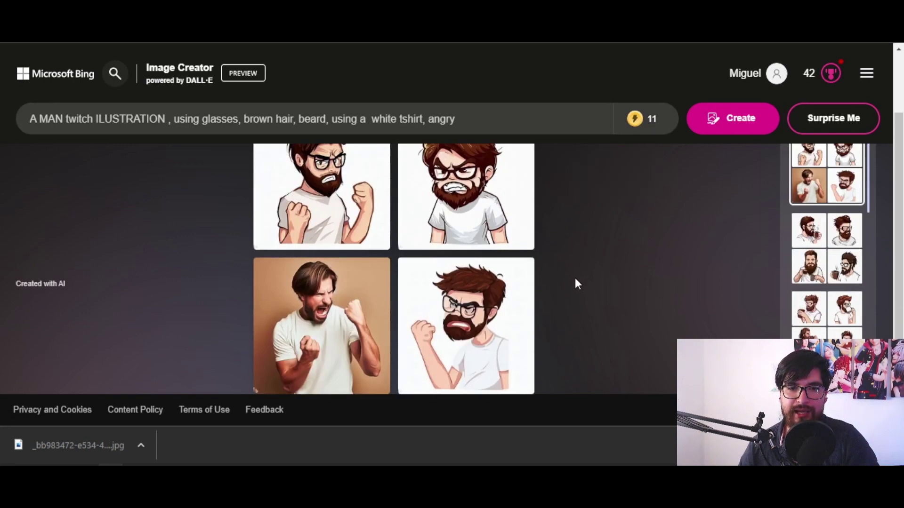
{"action": "scroll", "coordinate": [751, 312], "scroll_direction": "up", "scroll_amount": 3}
{"action": "scroll", "coordinate": [750, 312], "scroll_direction": "down", "scroll_amount": 3}
{"action": "scroll", "coordinate": [827, 264], "scroll_direction": "down", "scroll_amount": 3}
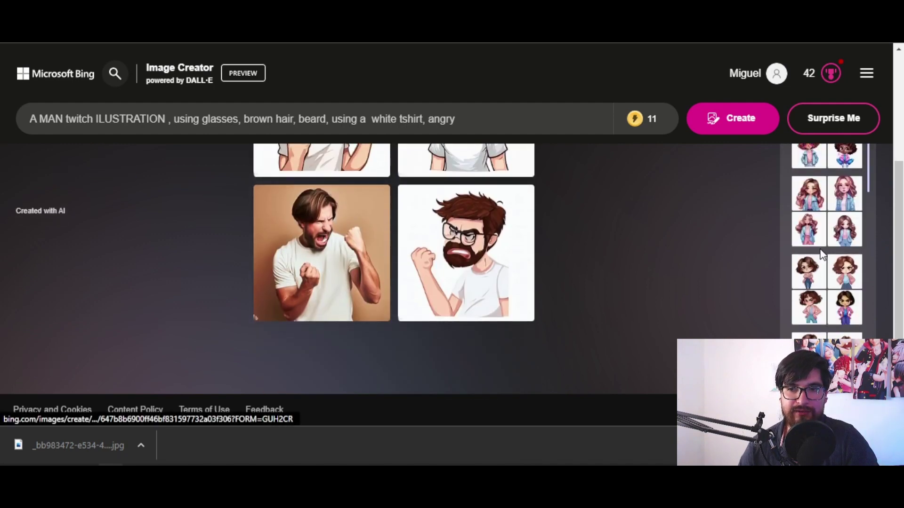
{"action": "scroll", "coordinate": [827, 264], "scroll_direction": "up", "scroll_amount": 5}
{"action": "scroll", "coordinate": [767, 269], "scroll_direction": "up", "scroll_amount": 1}
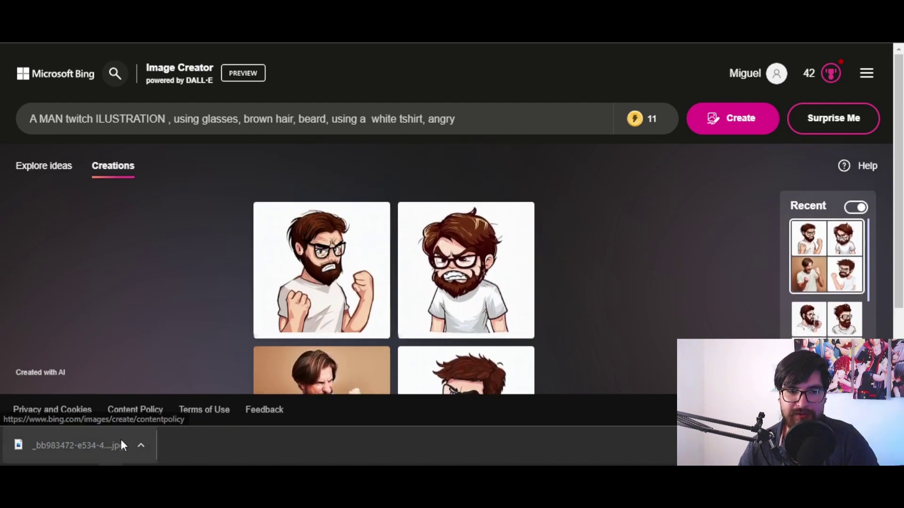
{"action": "scroll", "coordinate": [390, 297], "scroll_direction": "down", "scroll_amount": 2}
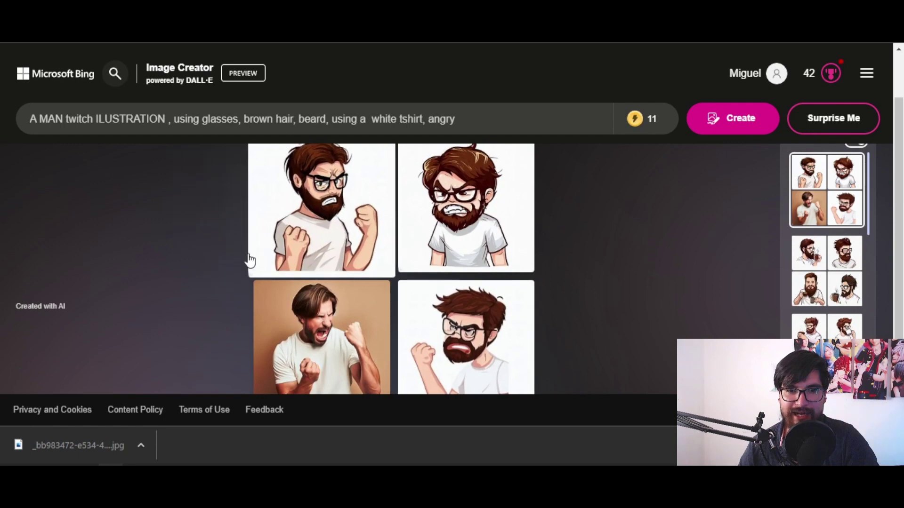
{"action": "scroll", "coordinate": [391, 312], "scroll_direction": "up", "scroll_amount": 1}
{"action": "scroll", "coordinate": [392, 313], "scroll_direction": "down", "scroll_amount": 2}
{"action": "scroll", "coordinate": [252, 191], "scroll_direction": "up", "scroll_amount": 3}
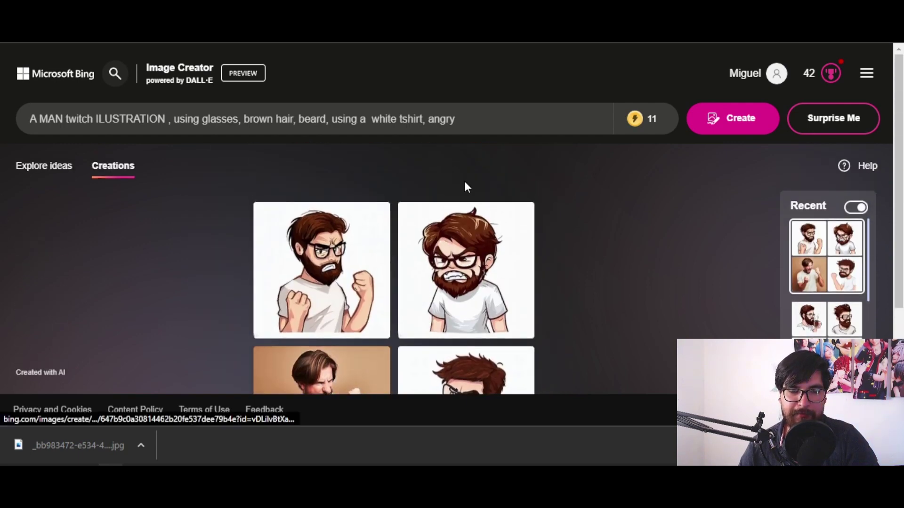
- Open Photopea in a new tab and load the downloaded angry-man JPG
{"action": "key", "text": "ctrl+t"}
{"action": "type", "text": "p"}
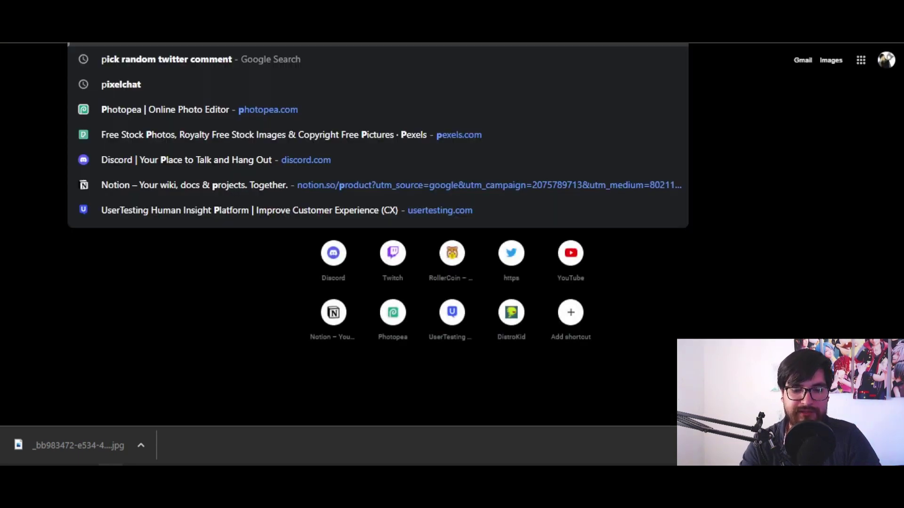
{"action": "type", "text": "hot"}
{"action": "key", "text": "Return"}
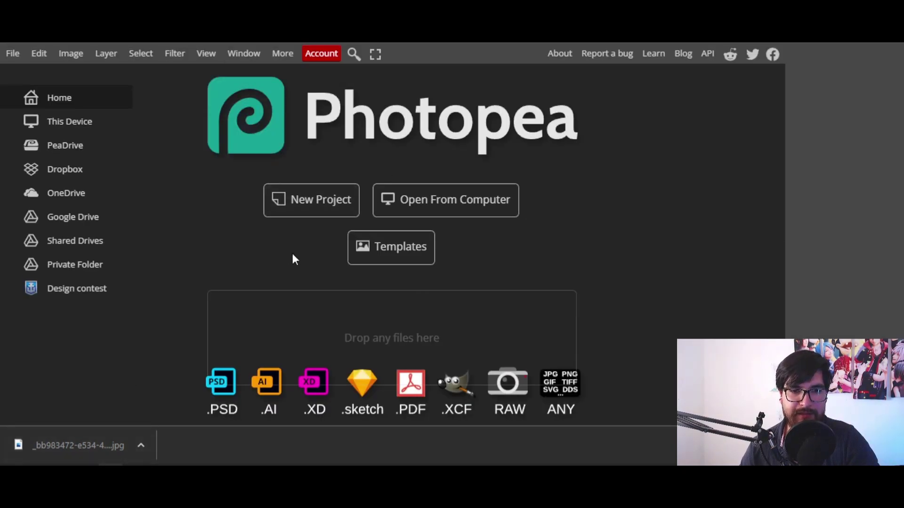
{"action": "left_click_drag", "start_coordinate": [91, 442], "coordinate": [418, 317]}
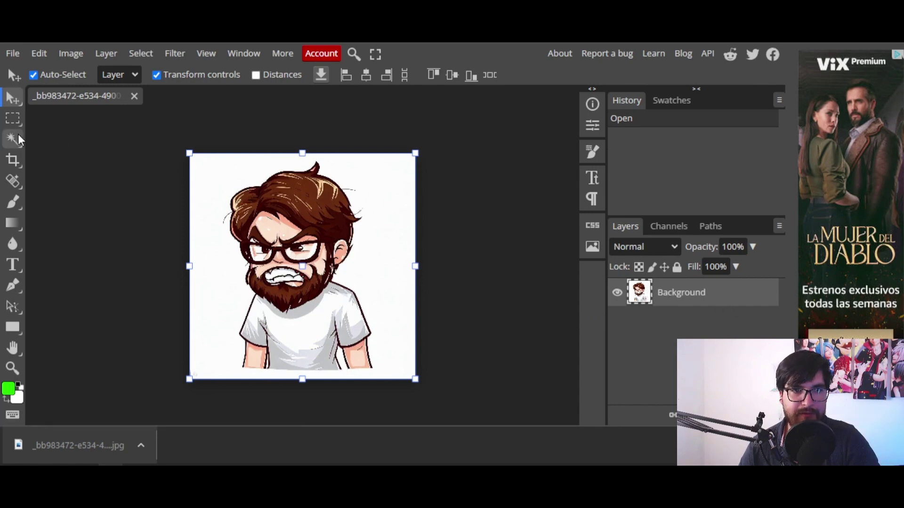
{"action": "left_click", "coordinate": [14, 138]}
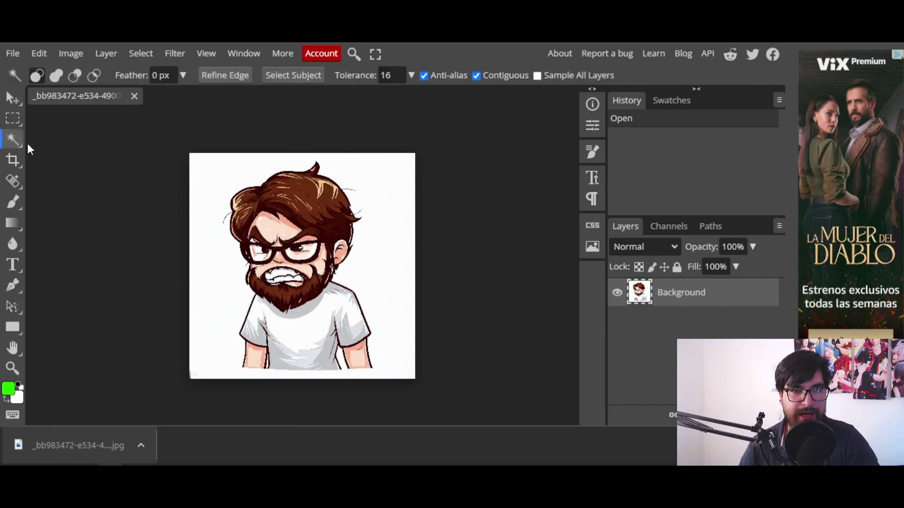
- Delete the white background around the character with the Magic Wand, then deselect
{"action": "left_click", "coordinate": [197, 176]}
{"action": "key", "text": "Delete"}
{"action": "key", "text": "m"}
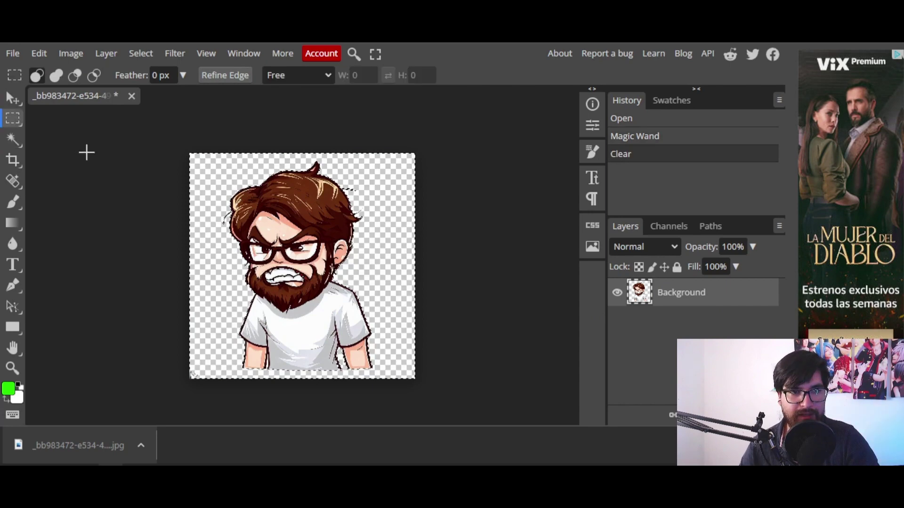
{"action": "key", "text": "ctrl+d"}
{"action": "left_click", "coordinate": [6, 98]}
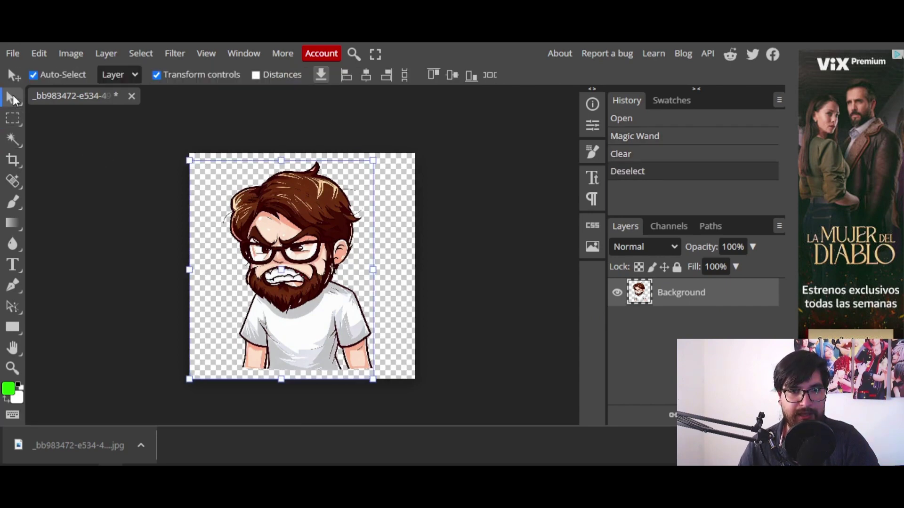
- Apply a Drop Shadow layer style to the character layer
{"action": "double_click", "coordinate": [731, 292]}
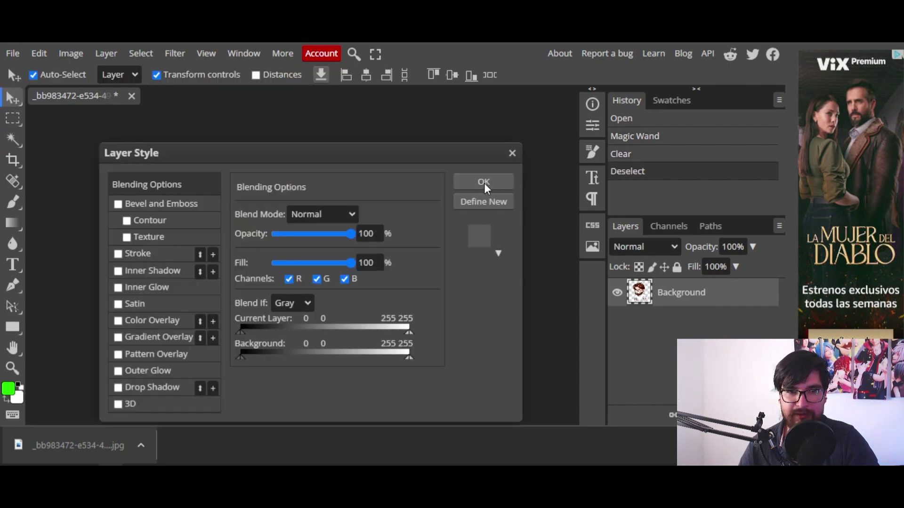
{"action": "left_click_drag", "start_coordinate": [414, 154], "coordinate": [748, 83]}
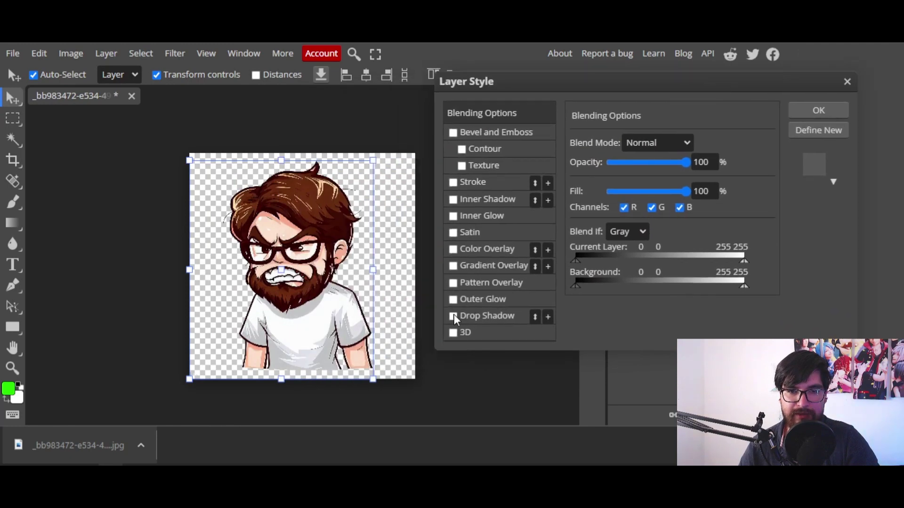
{"action": "left_click", "coordinate": [454, 317]}
{"action": "left_click", "coordinate": [836, 116]}
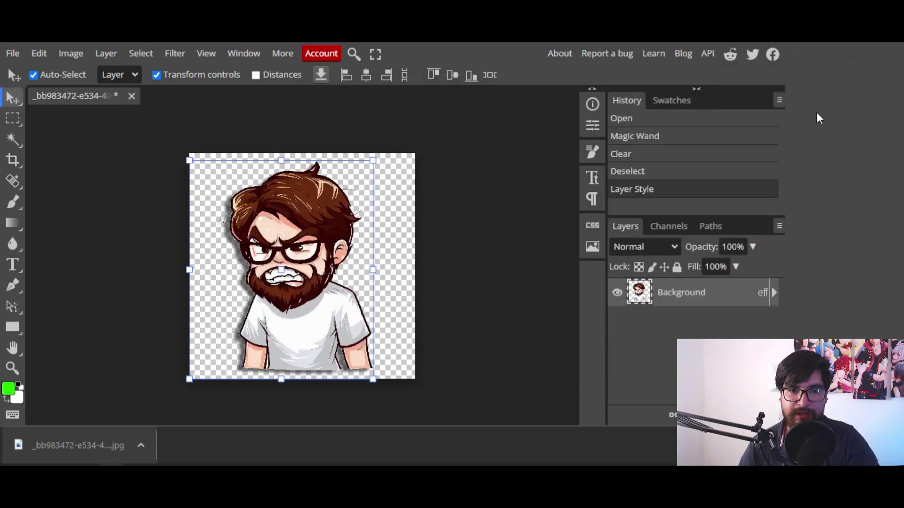
{"action": "left_click", "coordinate": [13, 118]}
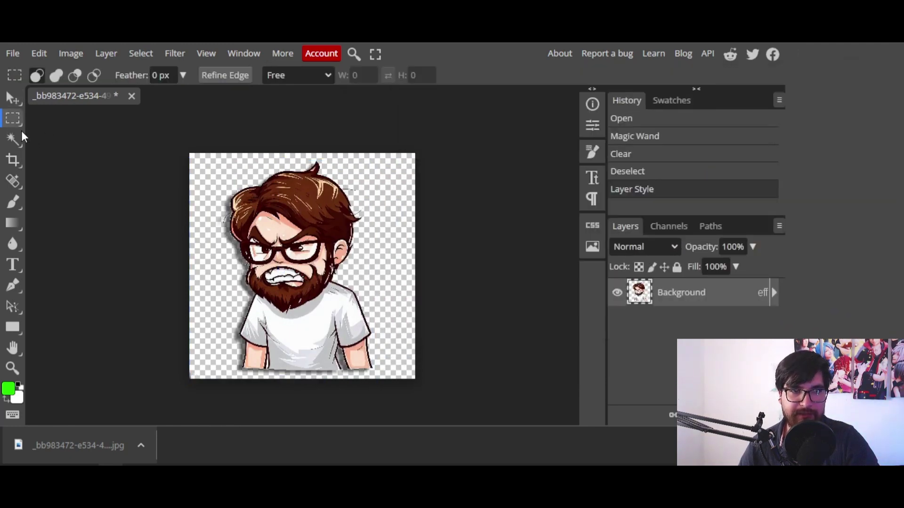
- Add an enlarged 'QUE PIÑAS' caption below the character
{"action": "left_click", "coordinate": [13, 265]}
{"action": "left_click_drag", "start_coordinate": [212, 284], "coordinate": [371, 356]}
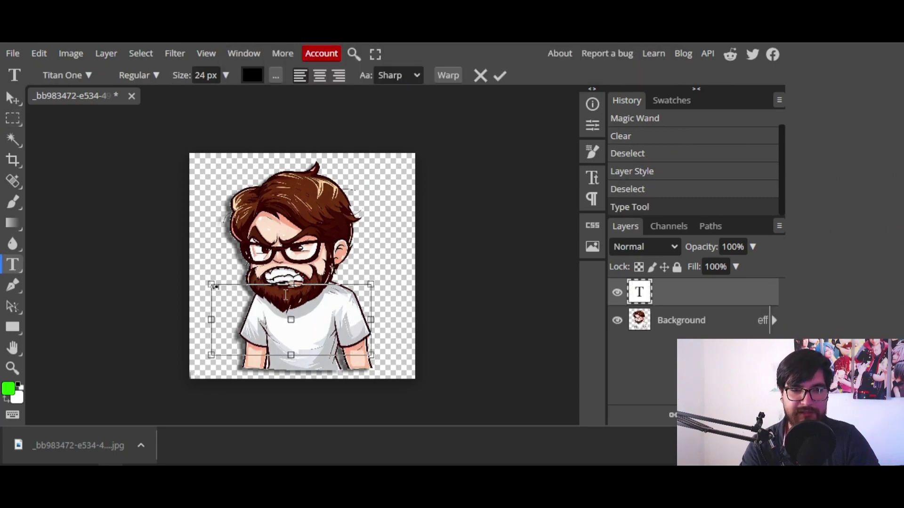
{"action": "left_click", "coordinate": [12, 99]}
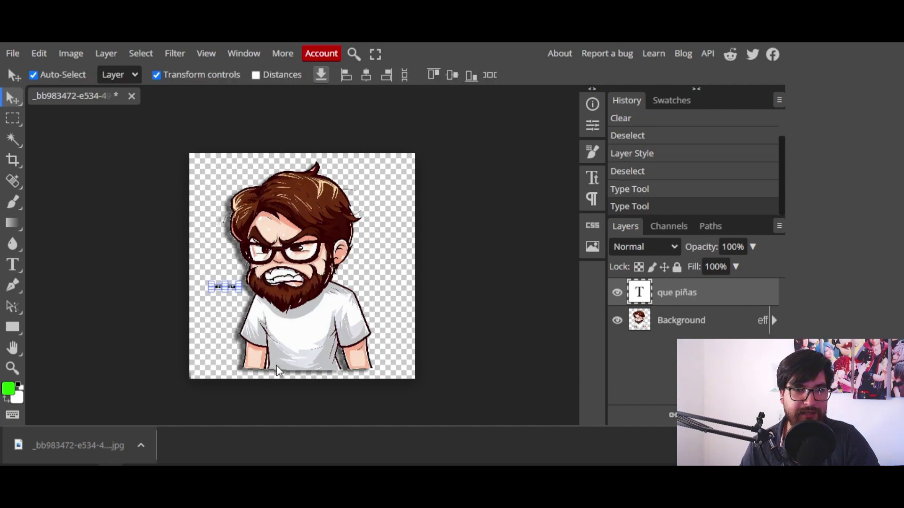
{"action": "mouse_move", "coordinate": [242, 289]}
{"action": "left_mouse_down"}
{"action": "mouse_move", "coordinate": [258, 310]}
{"action": "mouse_move", "coordinate": [360, 346]}
{"action": "left_mouse_up"}
{"action": "type", "text": "U"}
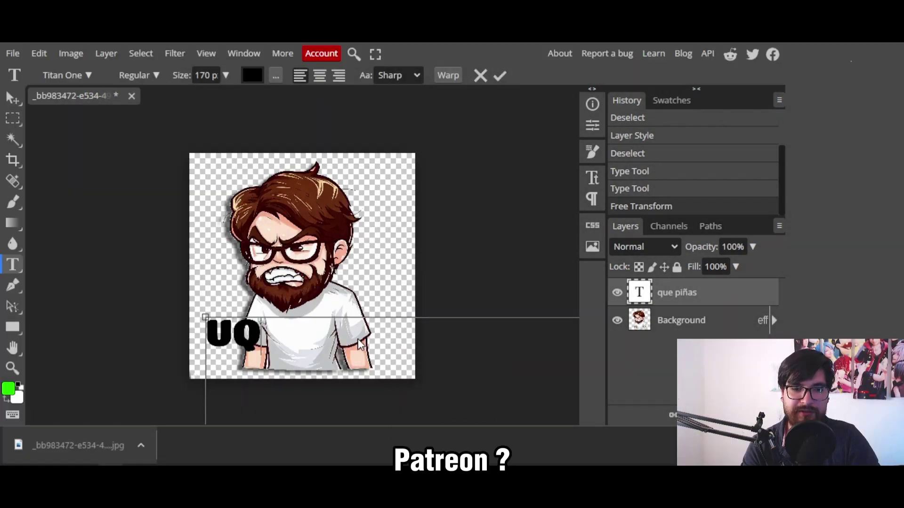
{"action": "key", "text": "BackSpace"}
{"action": "type", "text": "QUE "}
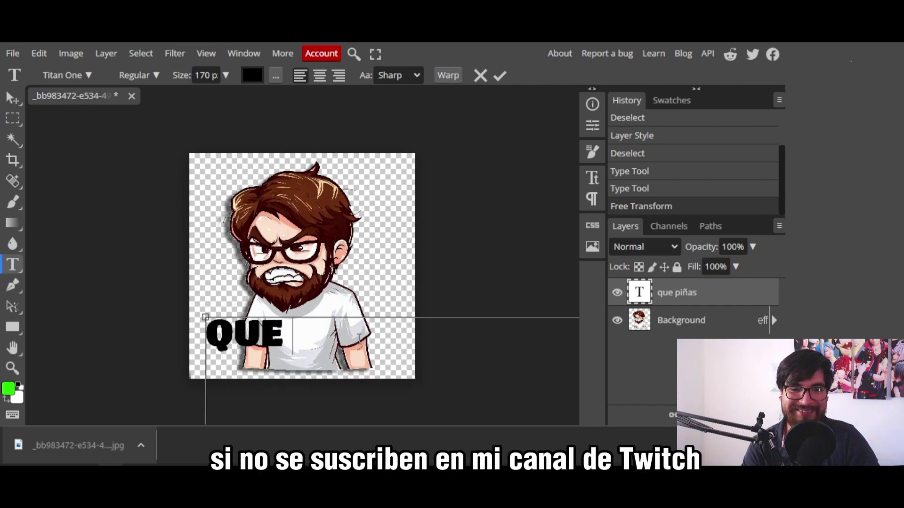
{"action": "type", "text": "PIÑAS"}
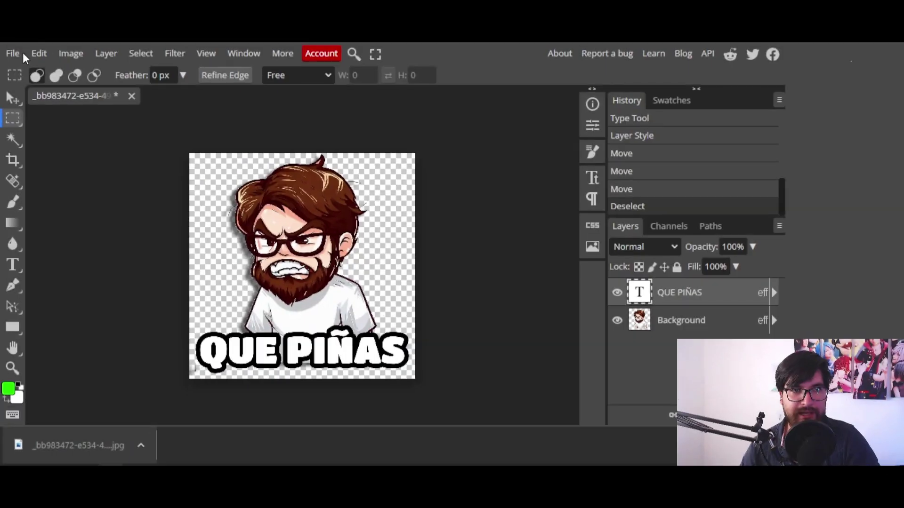
- Export the emote as a PNG file via File > Export as
{"action": "left_click", "coordinate": [18, 55]}
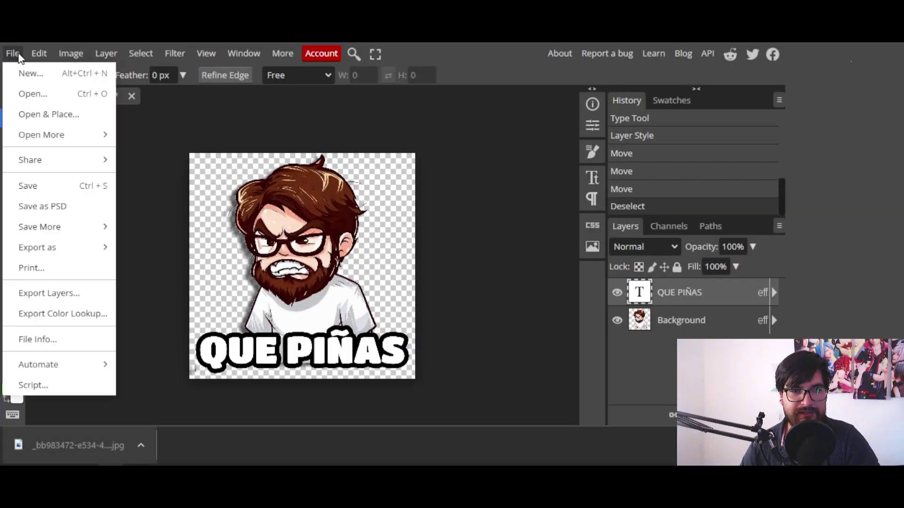
{"action": "mouse_move", "coordinate": [63, 247]}
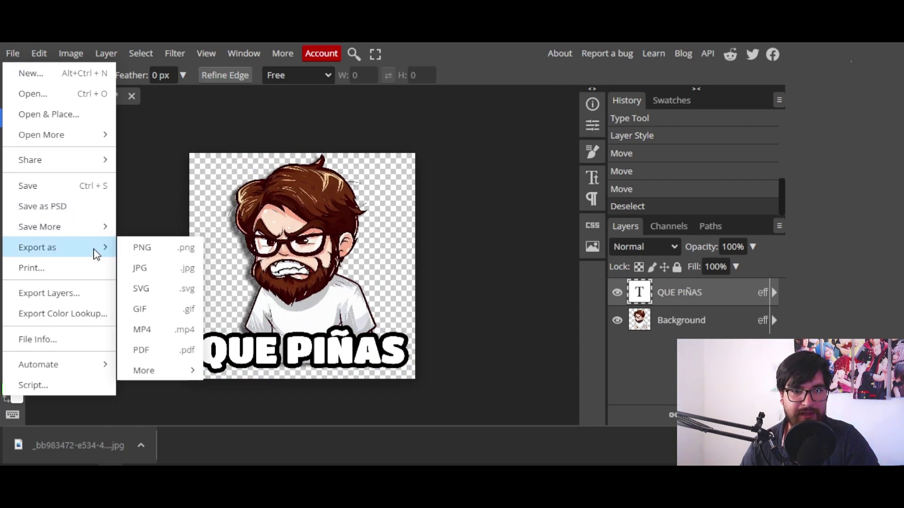
{"action": "left_click", "coordinate": [153, 248]}
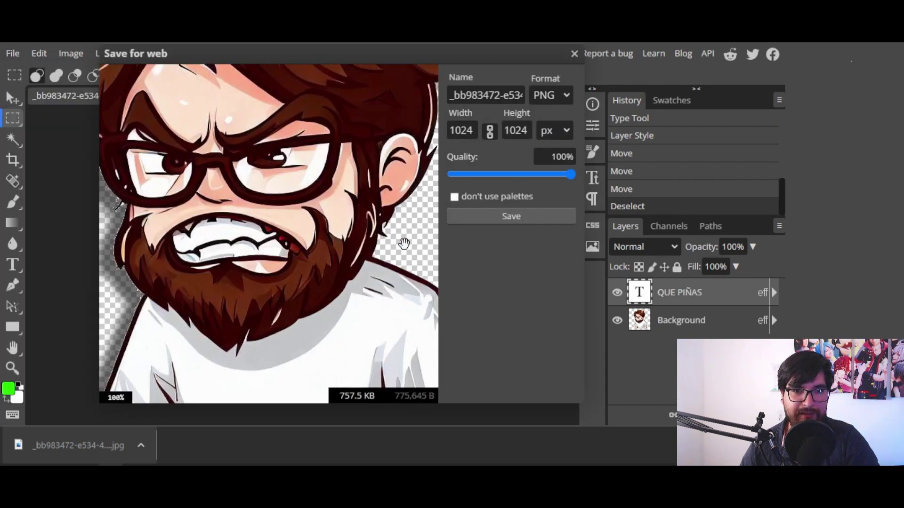
{"action": "left_click", "coordinate": [506, 217]}
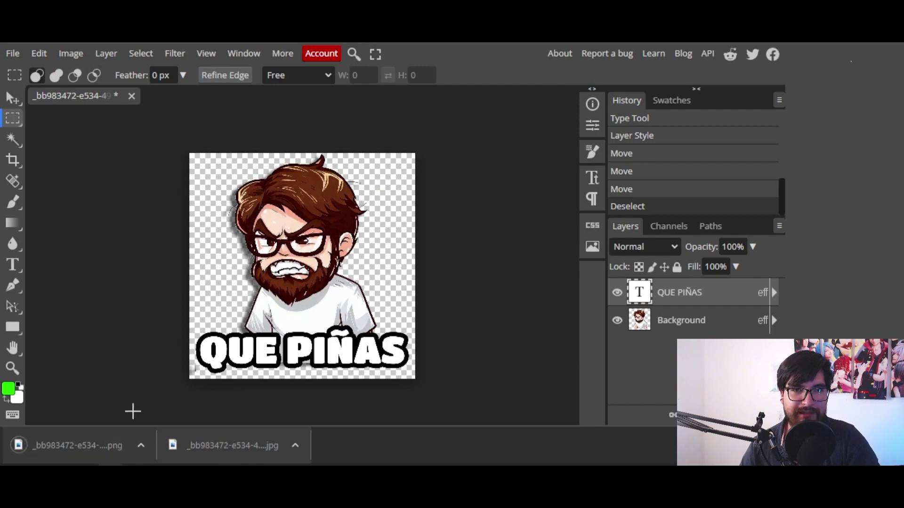
- Go to Twitch's Creator Dashboard emotes page under Viewer Rewards
{"action": "key", "text": "ctrl+t"}
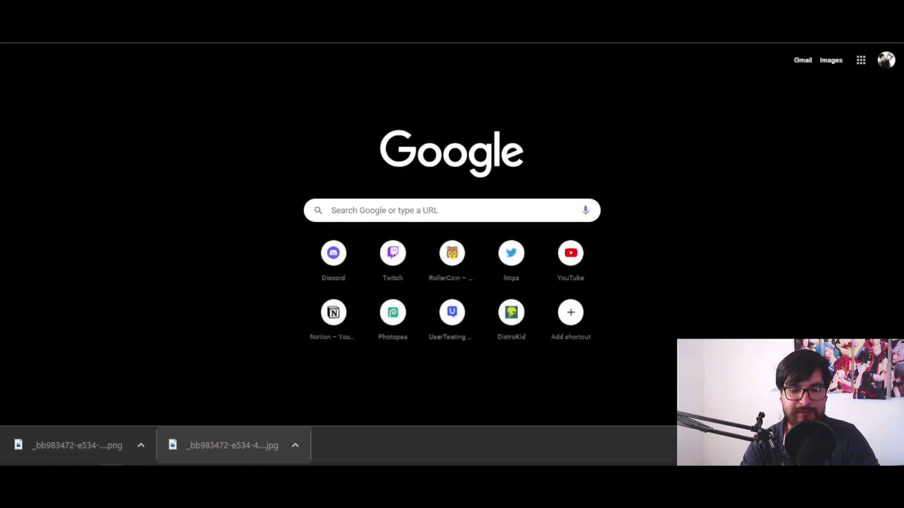
{"action": "type", "text": "TWITCH"}
{"action": "key", "text": "Return"}
{"action": "left_click", "coordinate": [891, 55]}
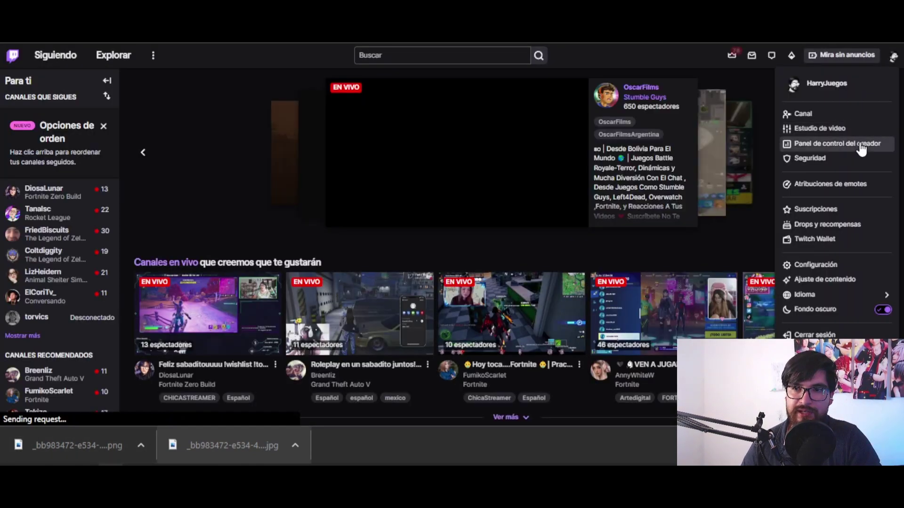
{"action": "left_click", "coordinate": [859, 140]}
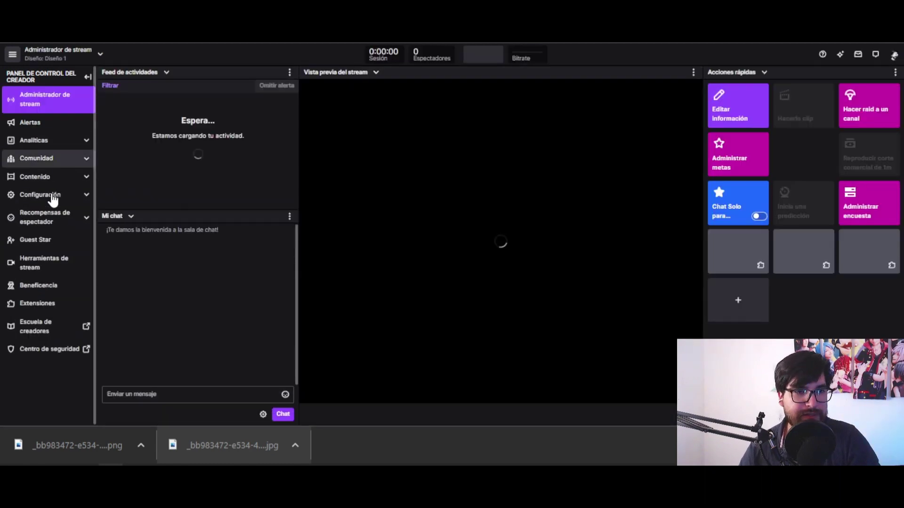
{"action": "left_click", "coordinate": [55, 220]}
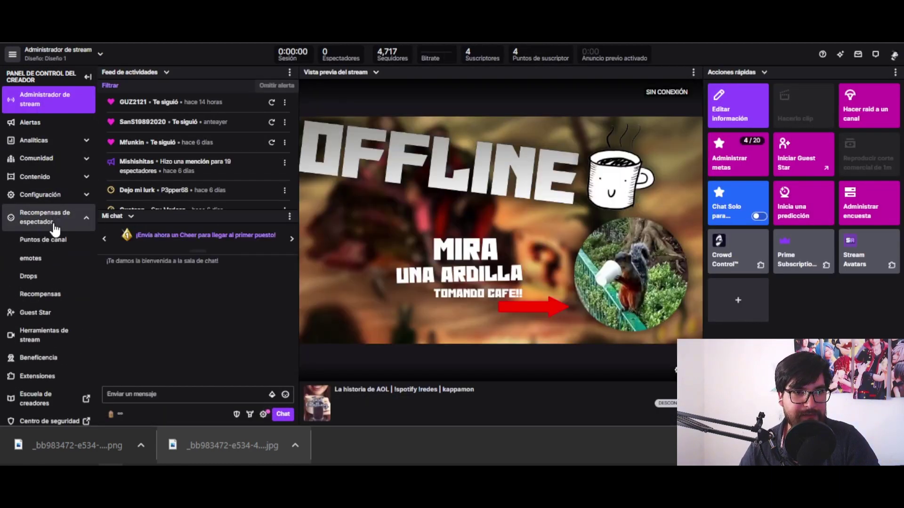
{"action": "left_click", "coordinate": [48, 263]}
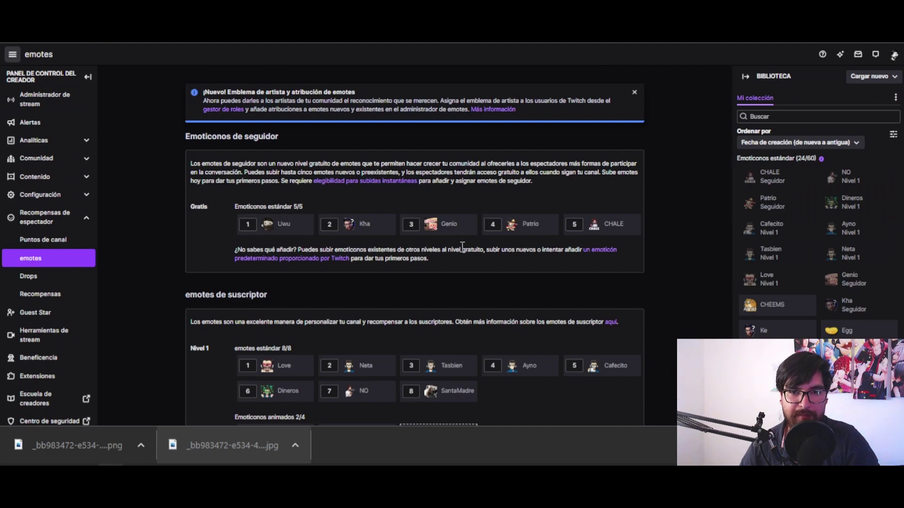
- Remove the Uwu follower emote and load the QUE PIÑAS PNG named PINAS
{"action": "left_click", "coordinate": [311, 216]}
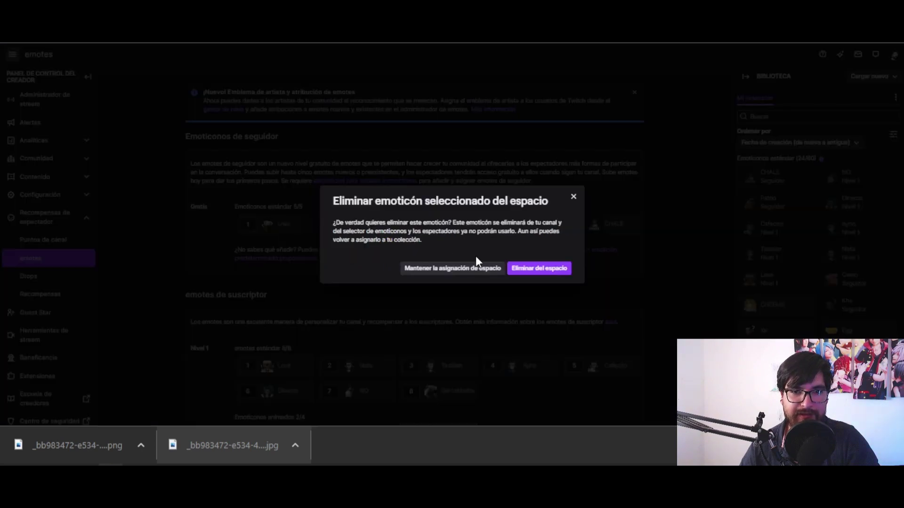
{"action": "left_click", "coordinate": [540, 267]}
{"action": "left_click", "coordinate": [613, 232]}
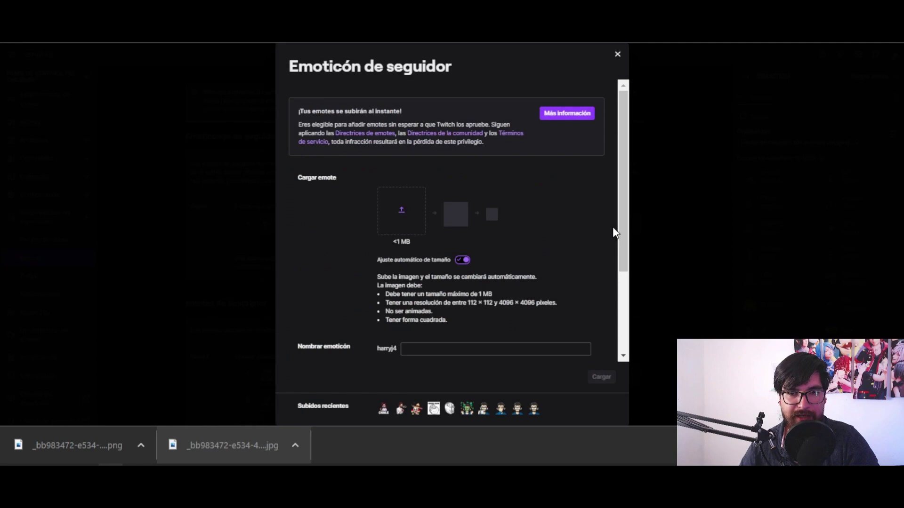
{"action": "left_click", "coordinate": [406, 217]}
{"action": "scroll", "coordinate": [306, 179], "scroll_direction": "down", "scroll_amount": 2}
{"action": "scroll", "coordinate": [322, 190], "scroll_direction": "up", "scroll_amount": 2}
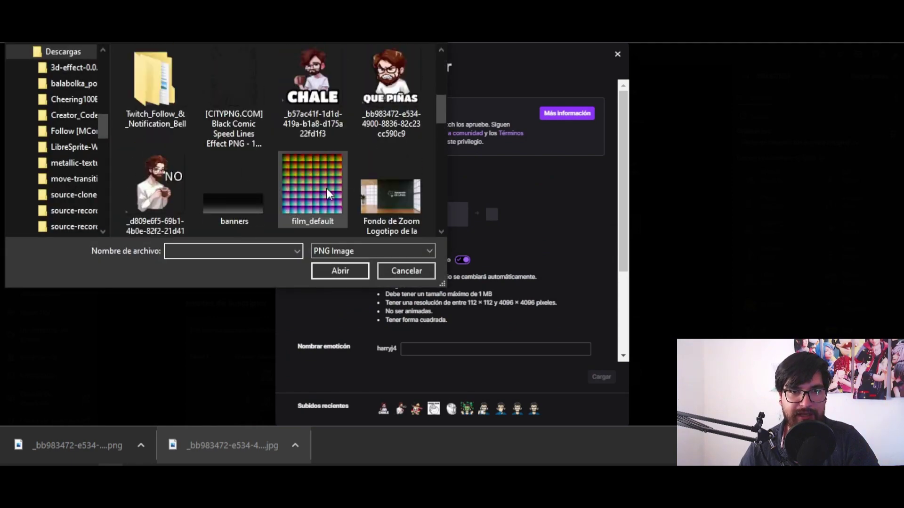
{"action": "double_click", "coordinate": [391, 80]}
{"action": "left_click", "coordinate": [470, 151]}
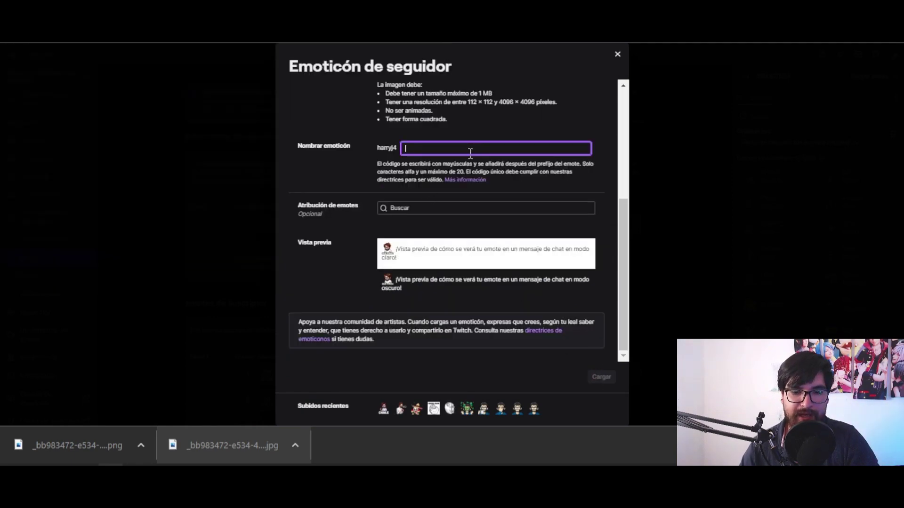
{"action": "type", "text": "PINAS"}
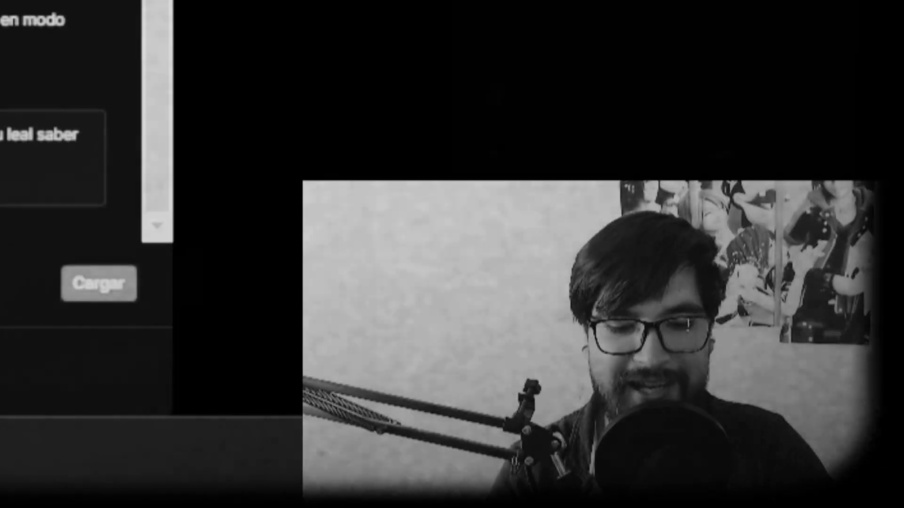
- Upload the PINAS emote, then open Google Translate with Inglés as target language
{"action": "left_click", "coordinate": [600, 375]}
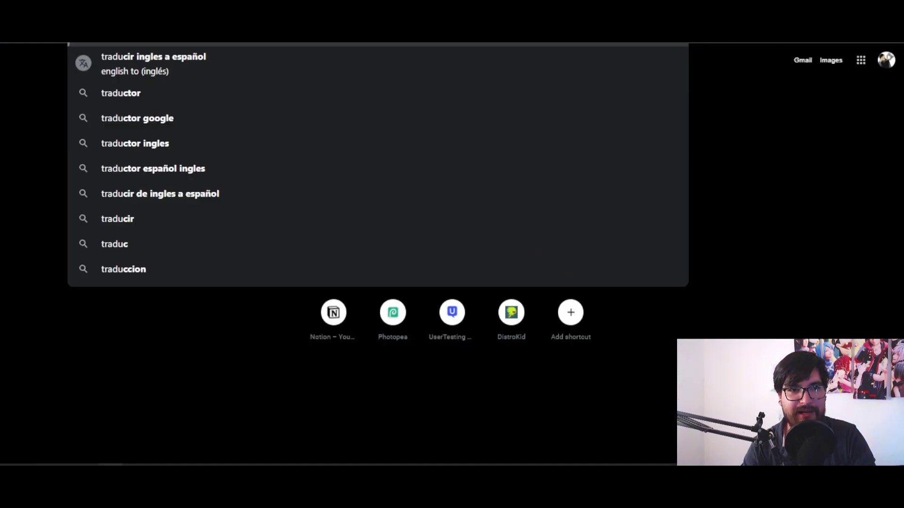
{"action": "left_click", "coordinate": [181, 62]}
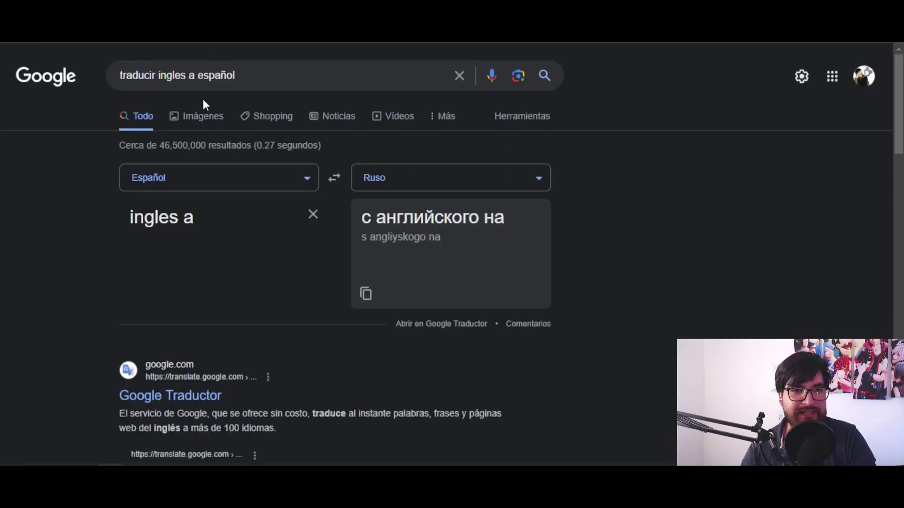
{"action": "triple_click", "coordinate": [217, 214]}
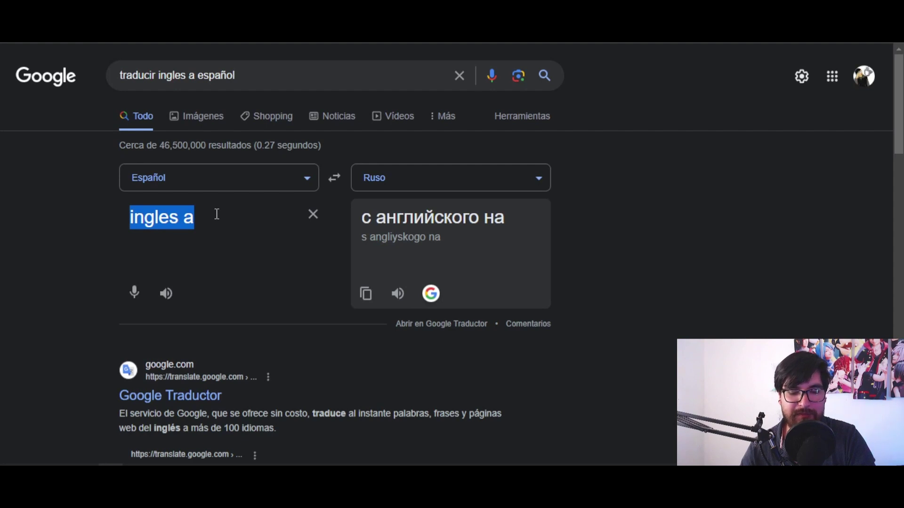
{"action": "key", "text": "BackSpace"}
{"action": "type", "text": "BAR"}
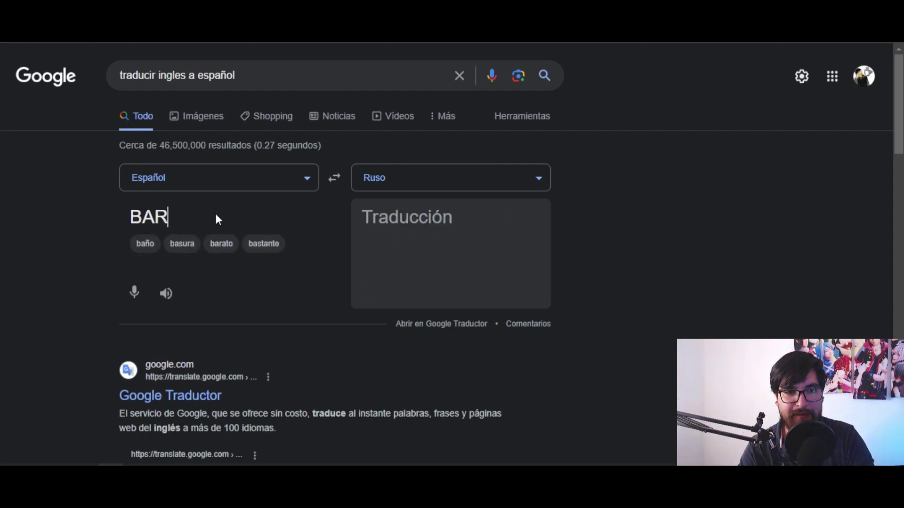
{"action": "type", "text": "BA A"}
{"action": "left_click", "coordinate": [505, 170]}
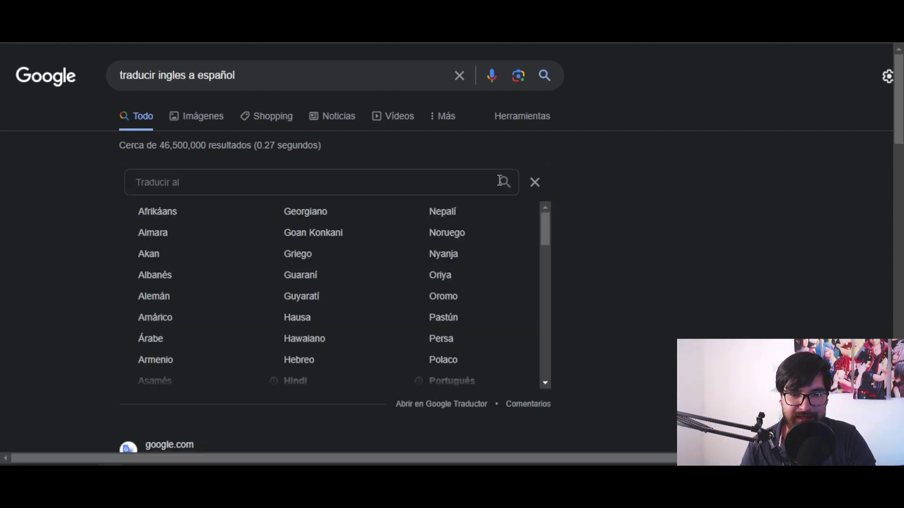
{"action": "type", "text": "i"}
{"action": "left_click", "coordinate": [152, 275]}
- Translate 'BARBA COLOR MARRON' and select the resulting 'BROWN BEARD'
{"action": "left_click_drag", "start_coordinate": [374, 216], "coordinate": [550, 237]}
{"action": "left_click", "coordinate": [299, 205]}
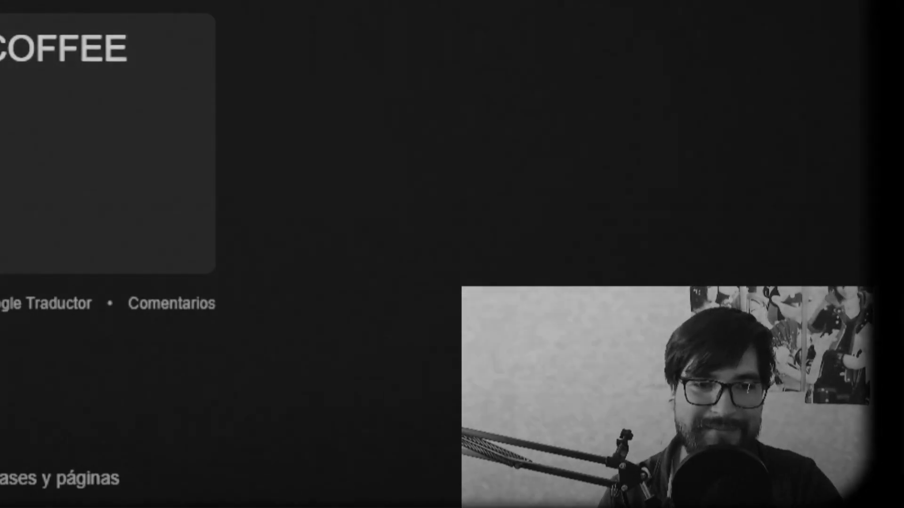
{"action": "type", "text": "COLOR CAFÉ"}
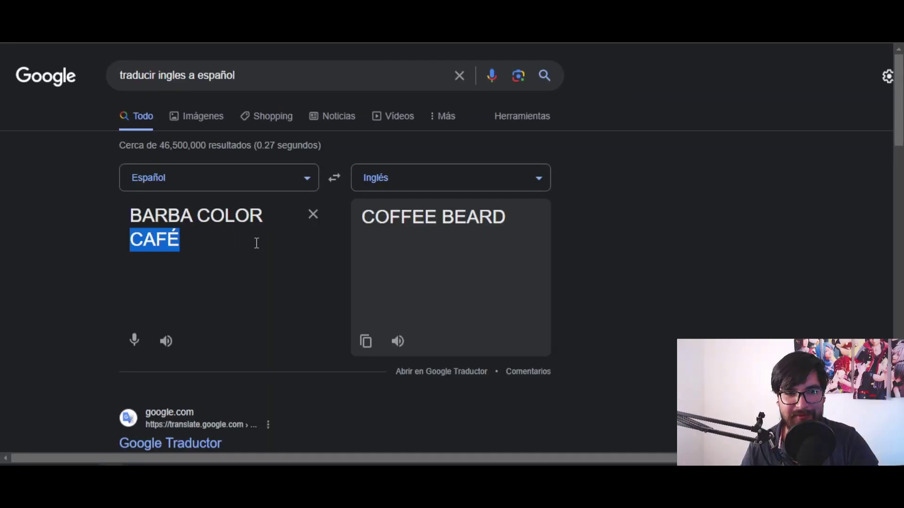
{"action": "left_click", "coordinate": [189, 242]}
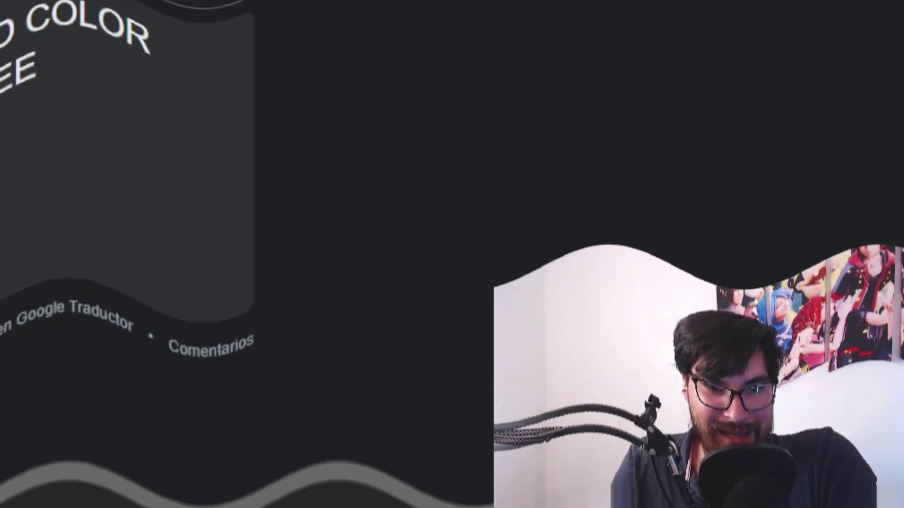
{"action": "type", "text": "COLOR MARRO"}
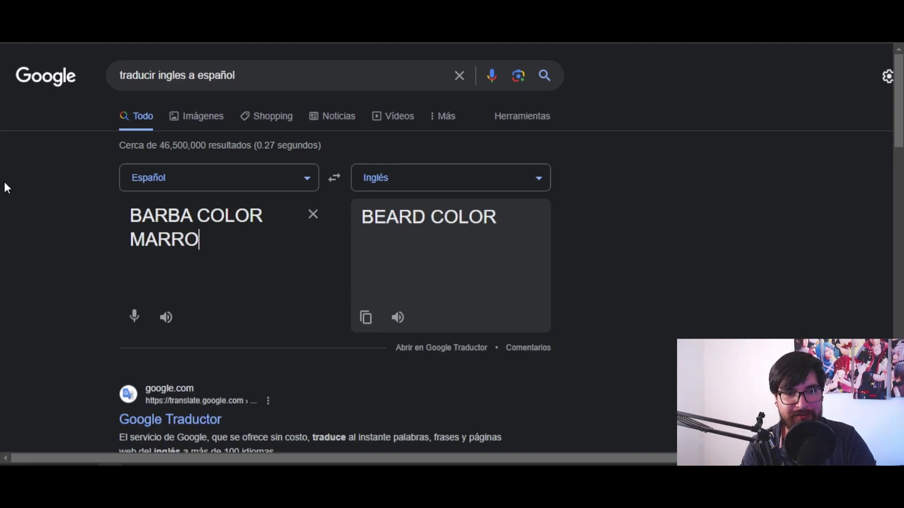
{"action": "type", "text": "N"}
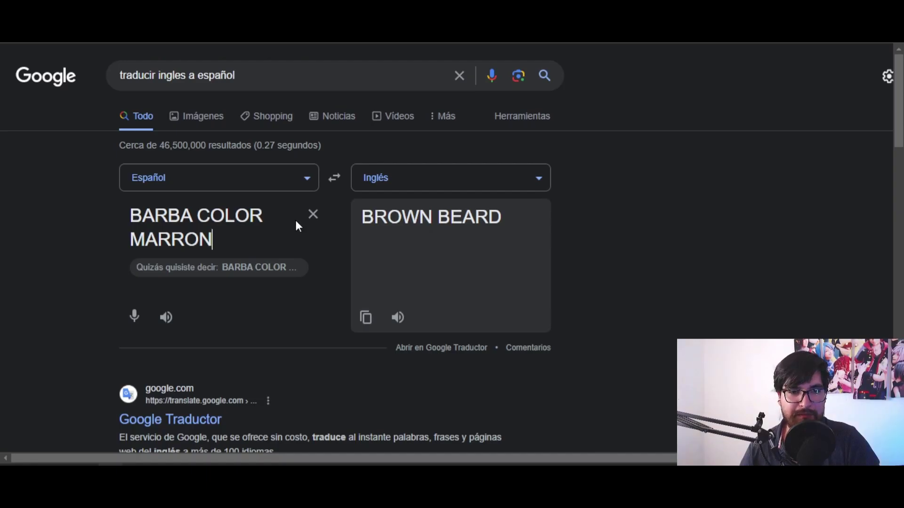
{"action": "left_click_drag", "start_coordinate": [361, 218], "coordinate": [508, 224]}
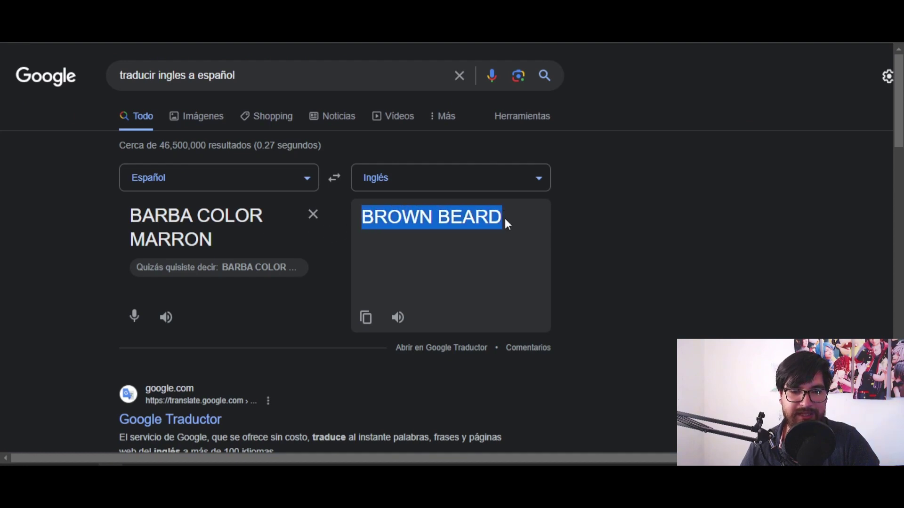
{"action": "left_click_drag", "start_coordinate": [216, 237], "coordinate": [129, 212]}
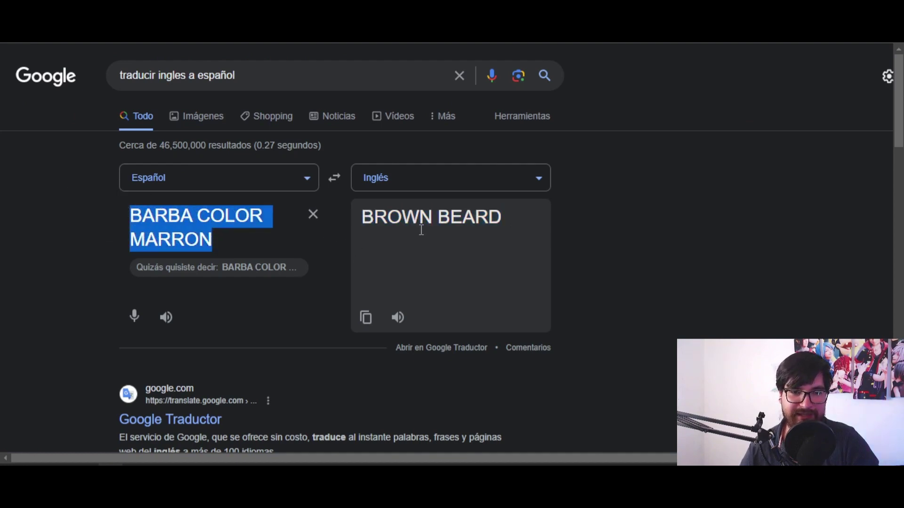
{"action": "double_click", "coordinate": [399, 216]}
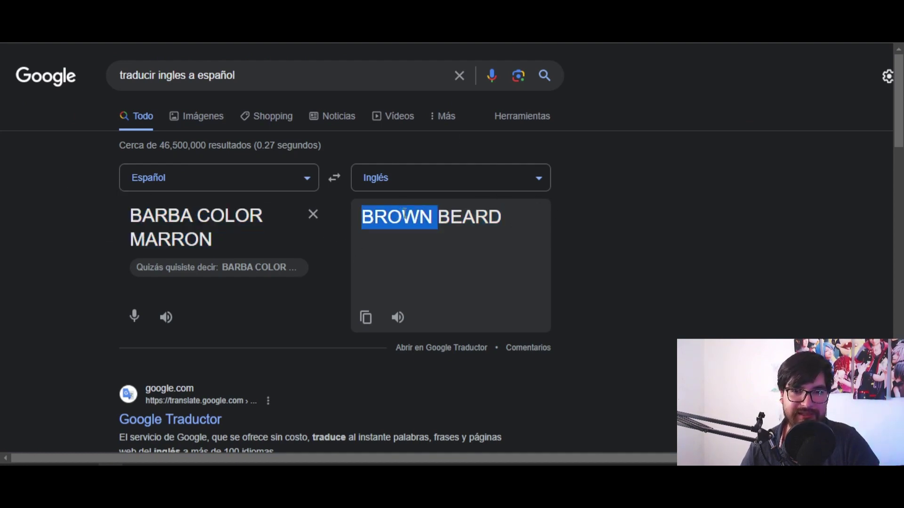
{"action": "left_click", "coordinate": [523, 243]}
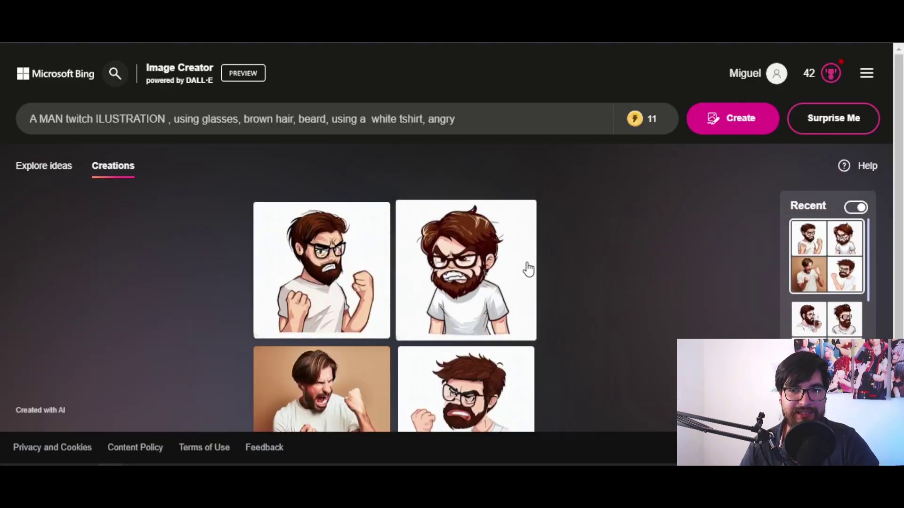
{"action": "scroll", "coordinate": [528, 266], "scroll_direction": "down", "scroll_amount": 3}
{"action": "scroll", "coordinate": [535, 299], "scroll_direction": "up", "scroll_amount": 3}
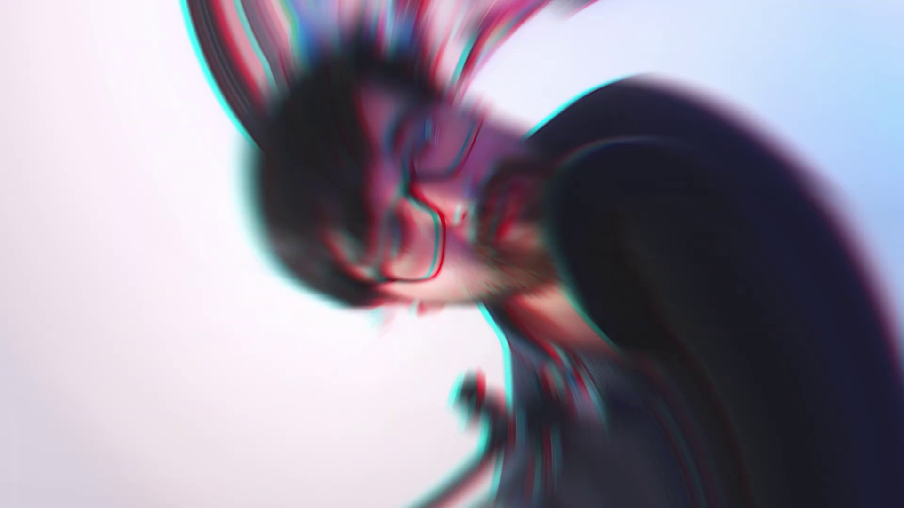